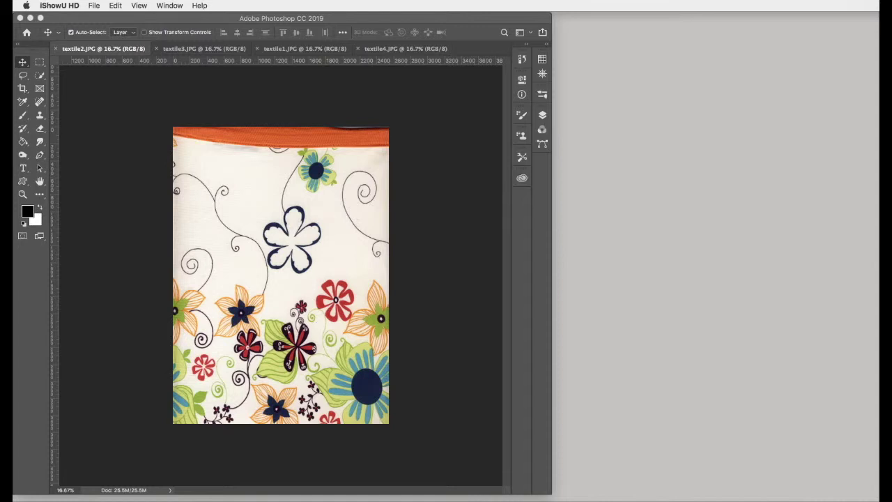
# Step: Tile the four textile documents in a 4-up grid
pyautogui.click(169, 6)
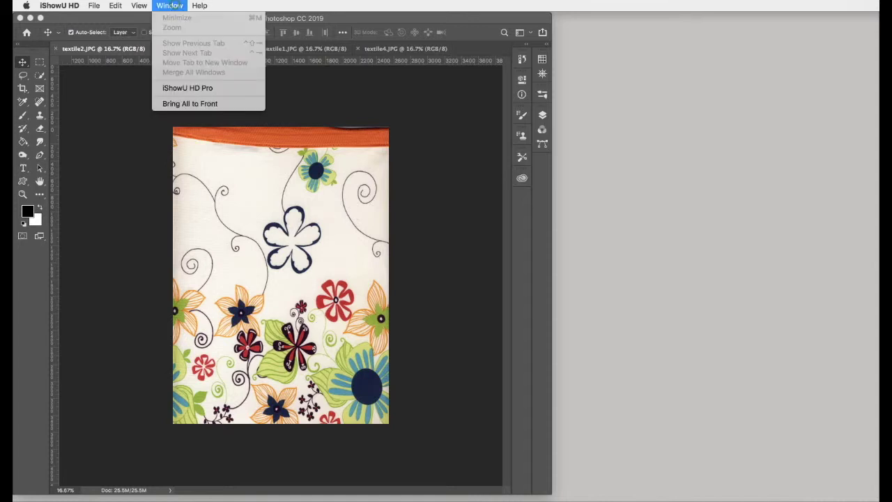
pyautogui.click(110, 75)
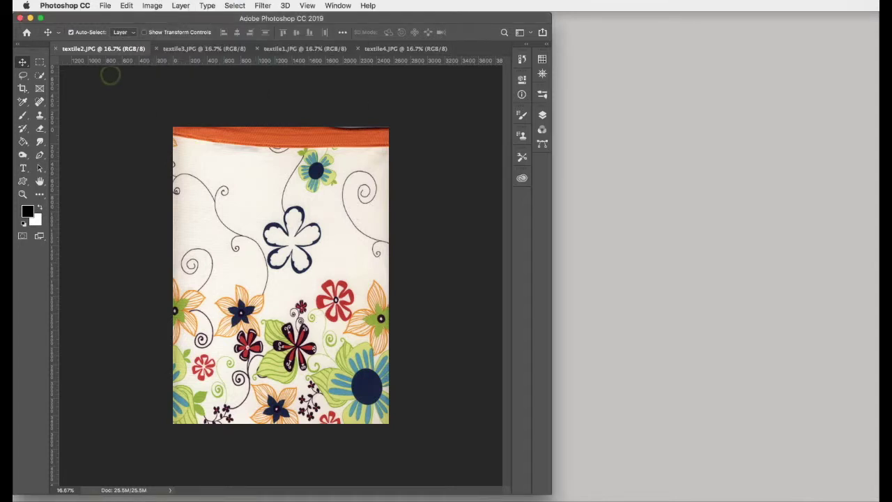
pyautogui.click(338, 6)
pyautogui.moveTo(343, 18)
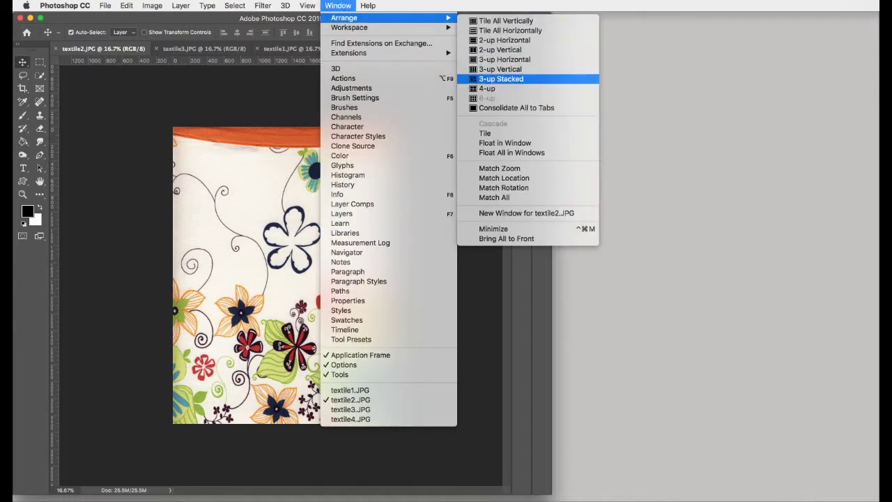
pyautogui.click(488, 88)
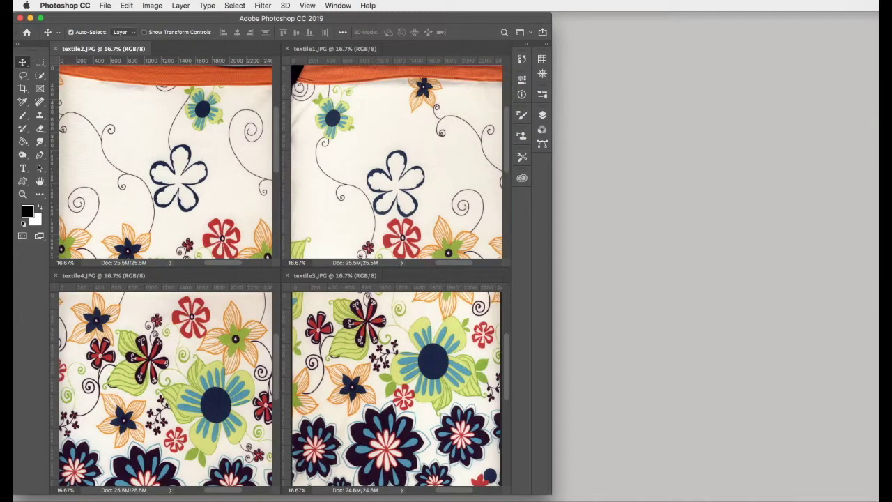
# Step: Set textile2 to 10% zoom and match every document's zoom to it
pyautogui.click(64, 262)
pyautogui.write('10')
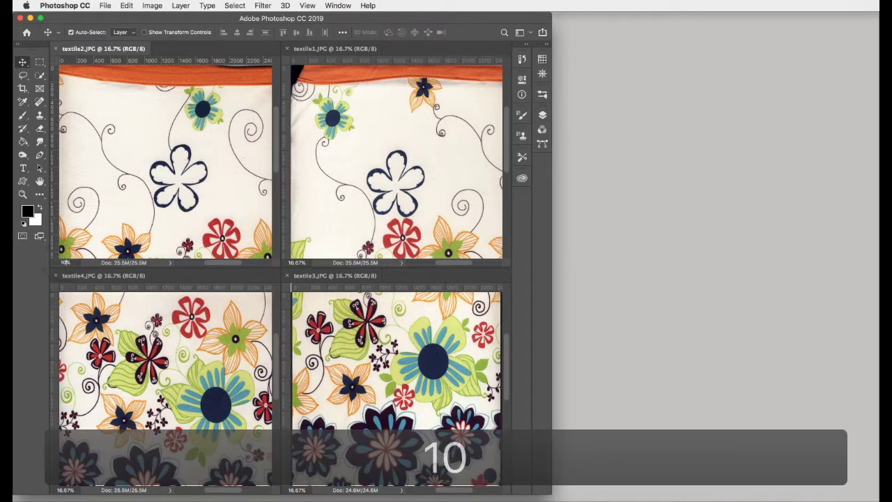
pyautogui.press('Return')
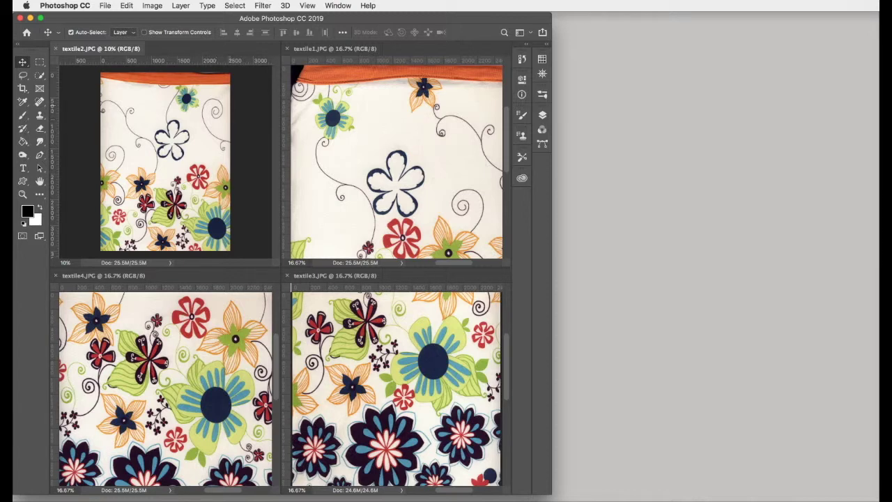
pyautogui.click(337, 5)
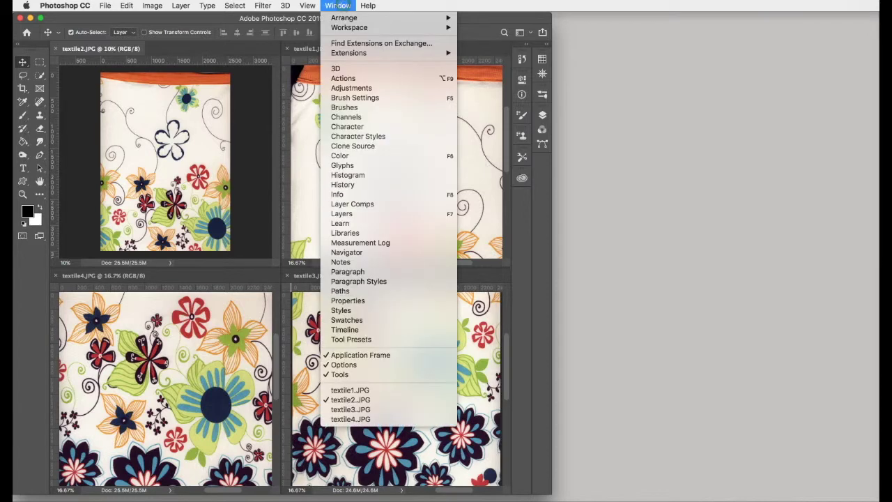
pyautogui.moveTo(343, 17)
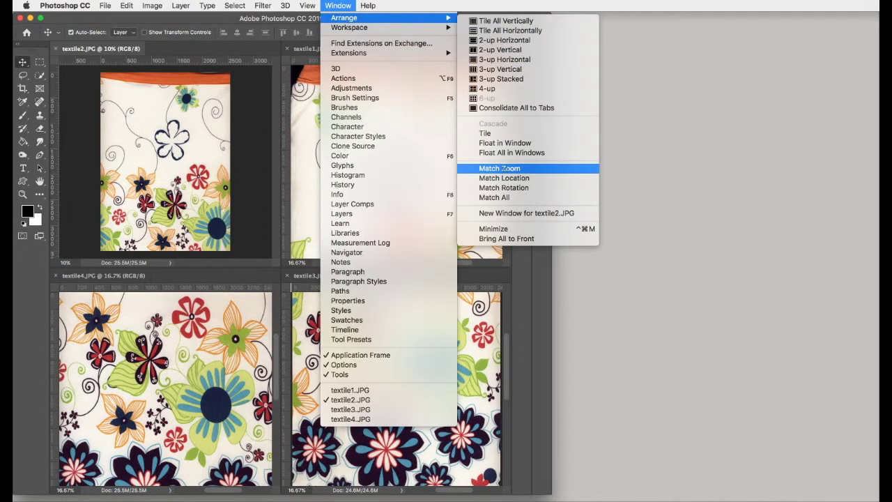
pyautogui.click(500, 169)
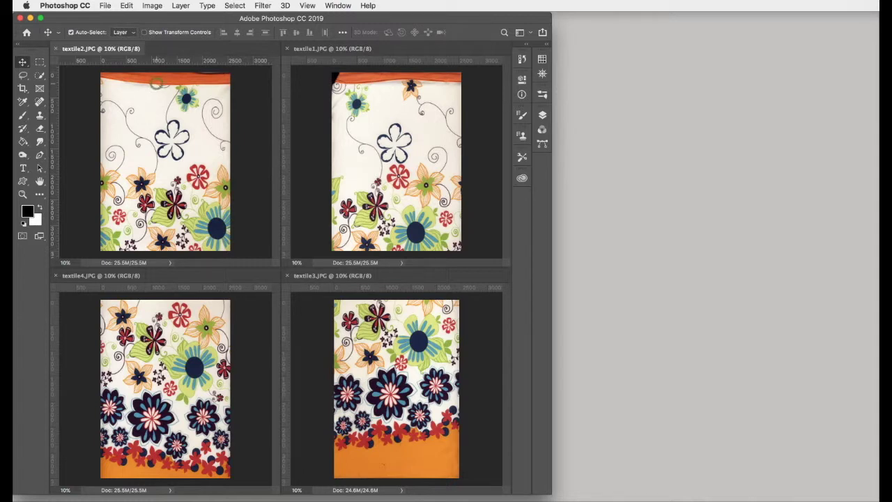
# Step: Set textile2's canvas to 500 × 500 millimetres with a top-right anchor
pyautogui.click(151, 5)
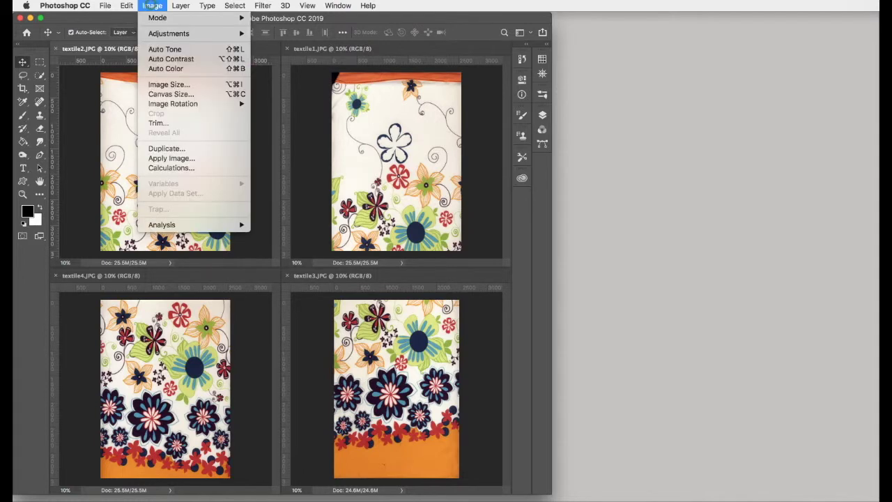
pyautogui.click(162, 94)
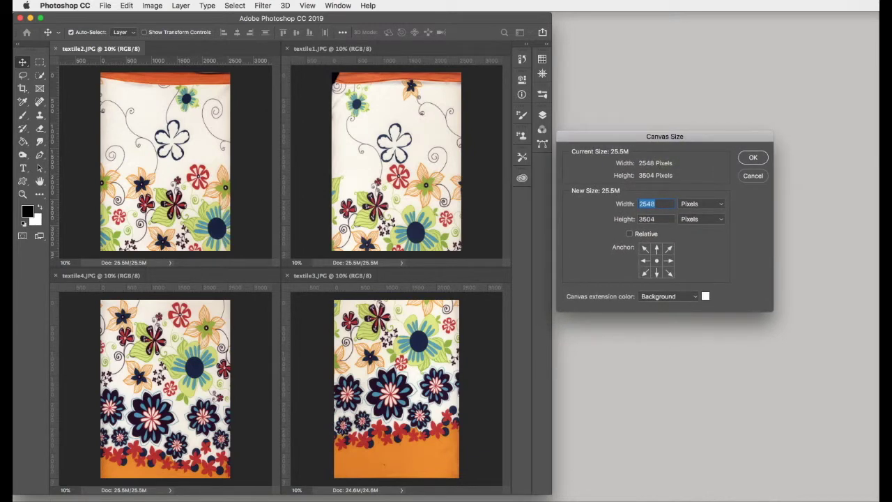
pyautogui.click(701, 204)
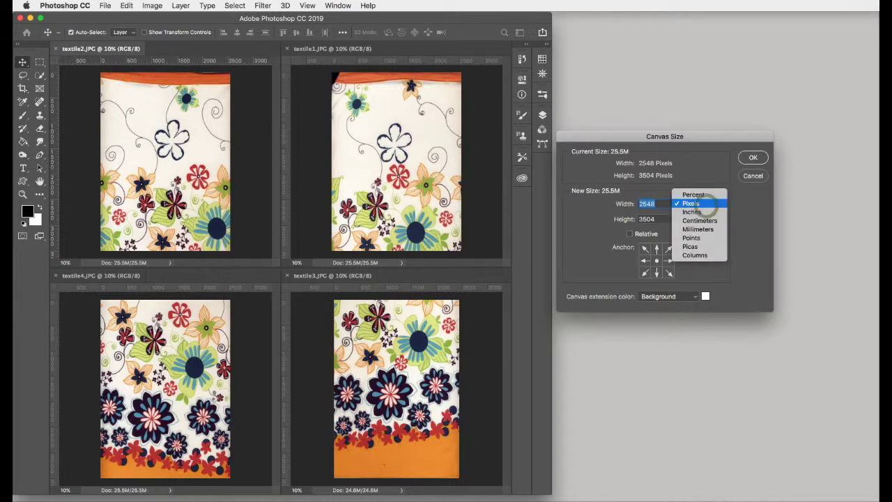
pyautogui.click(699, 229)
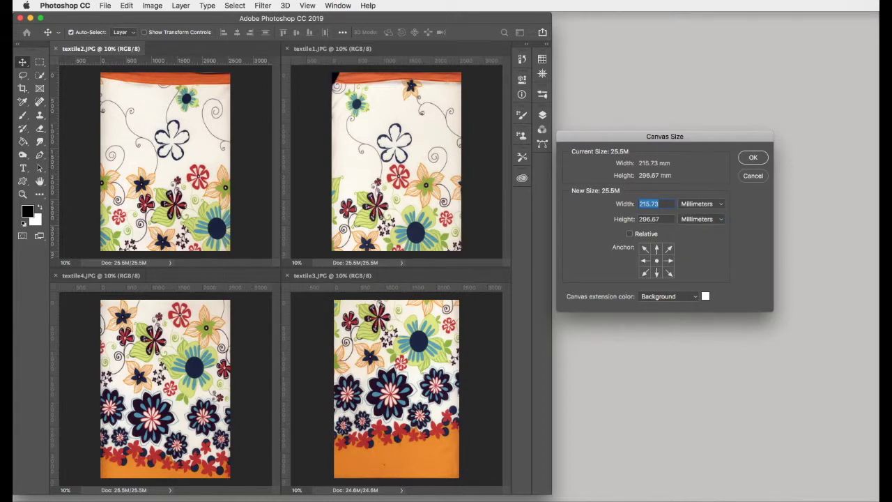
pyautogui.write('500')
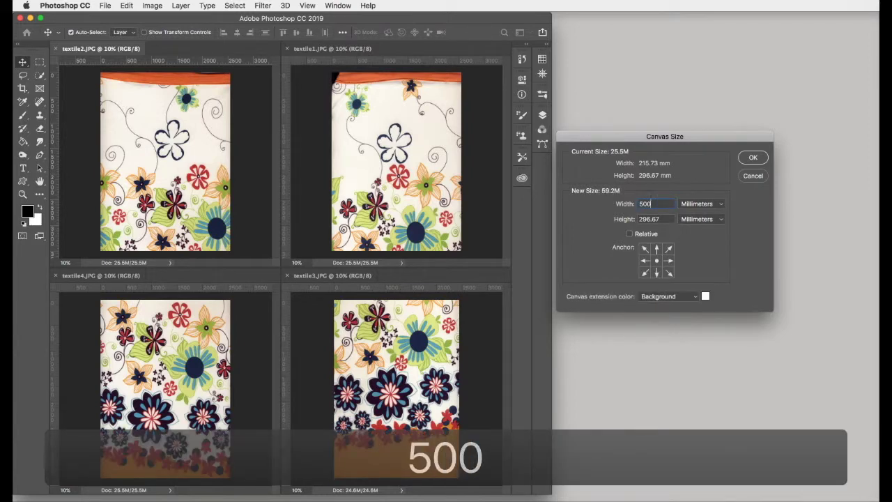
pyautogui.press('Tab')
pyautogui.write('5')
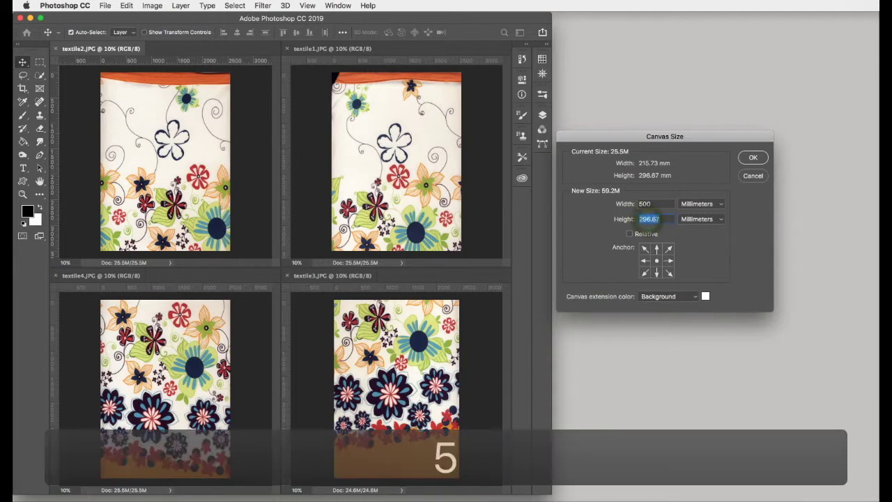
pyautogui.write('00')
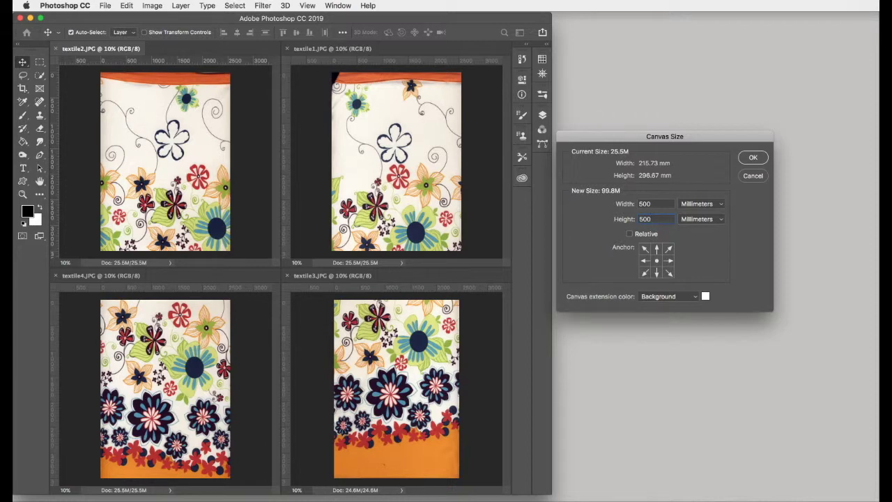
pyautogui.click(645, 248)
pyautogui.click(668, 248)
pyautogui.click(754, 157)
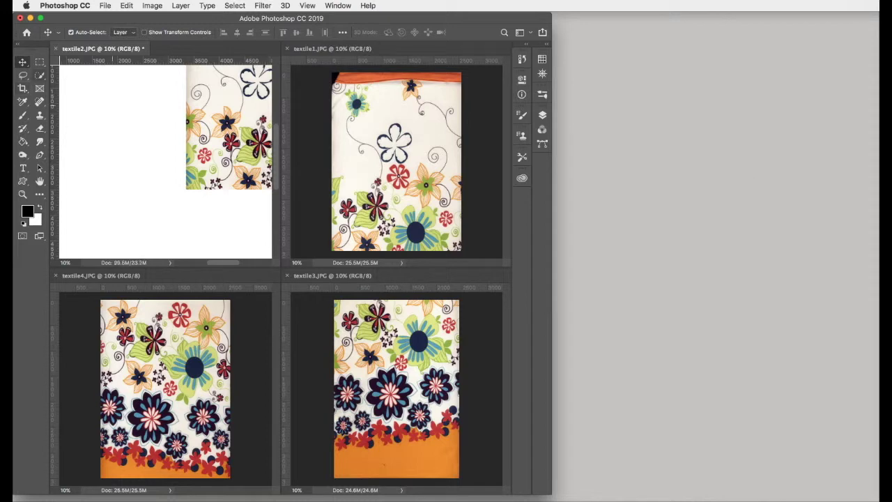
# Step: Paste into textile2, pan its enlarged canvas, and drag textile1's pattern into it
pyautogui.press('super+v')
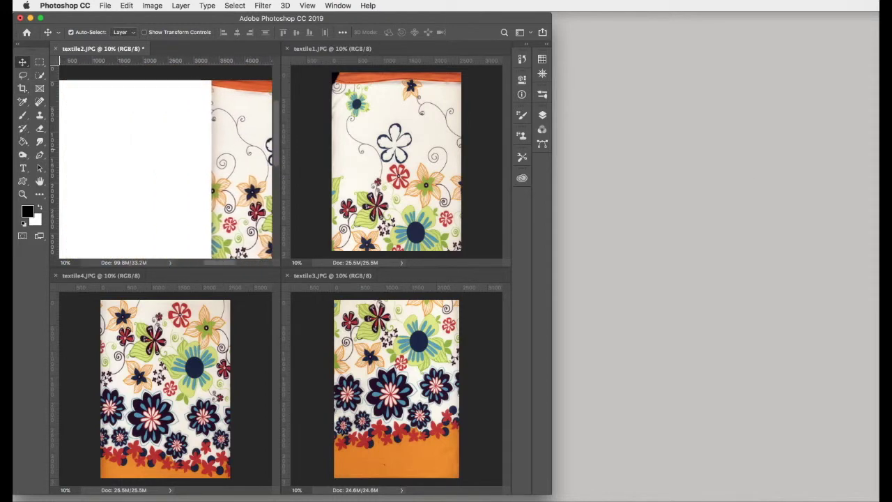
pyautogui.scroll(-3, 166, 157)
pyautogui.hscroll(5, 165, 157)
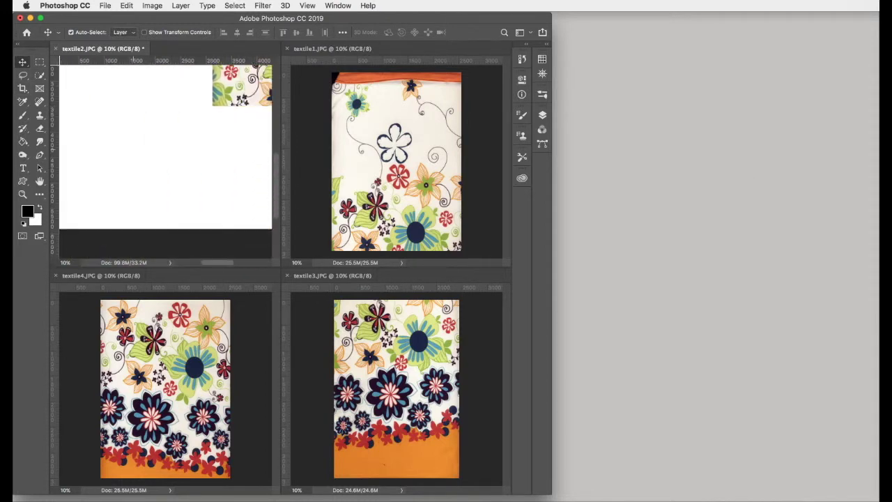
pyautogui.scroll(4, 166, 157)
pyautogui.hscroll(-2, 165, 157)
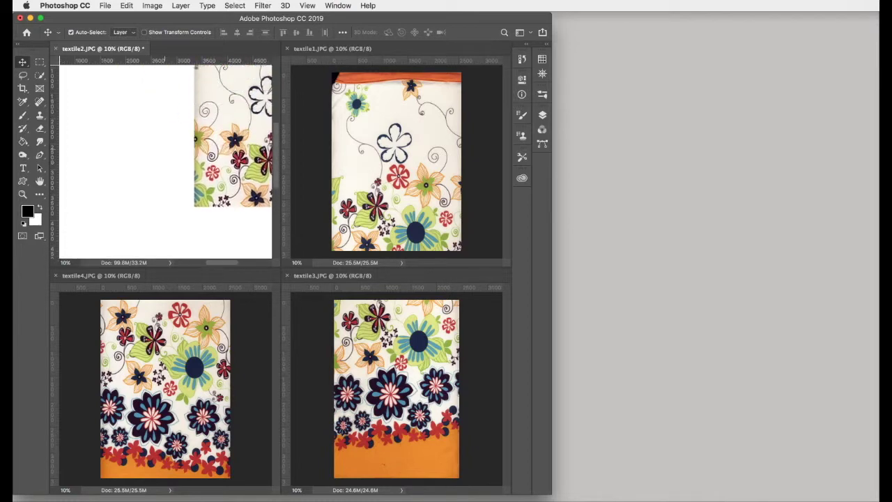
pyautogui.scroll(-2, 166, 157)
pyautogui.hscroll(5, 165, 157)
pyautogui.scroll(5, 165, 157)
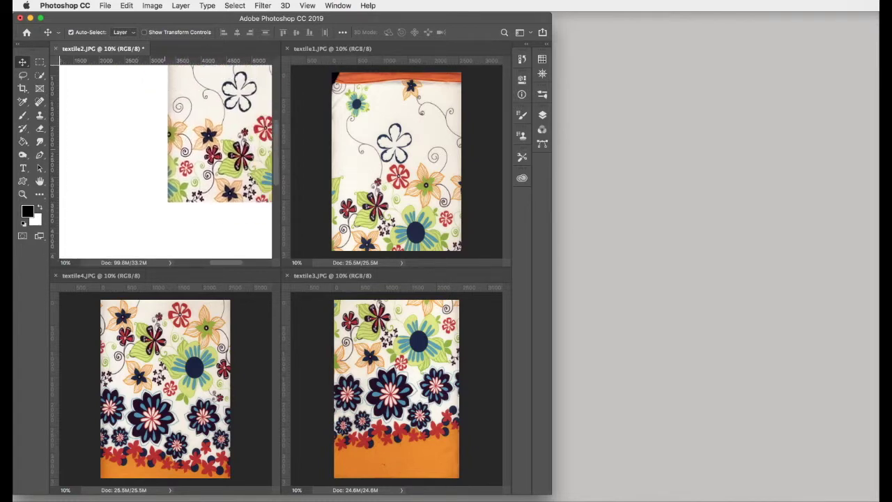
pyautogui.hscroll(-3, 166, 156)
pyautogui.scroll(-2, 165, 157)
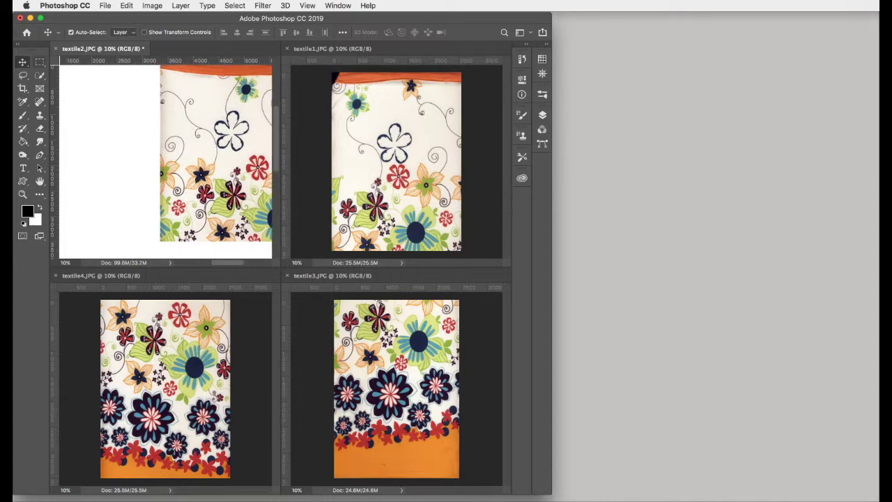
pyautogui.click(396, 151)
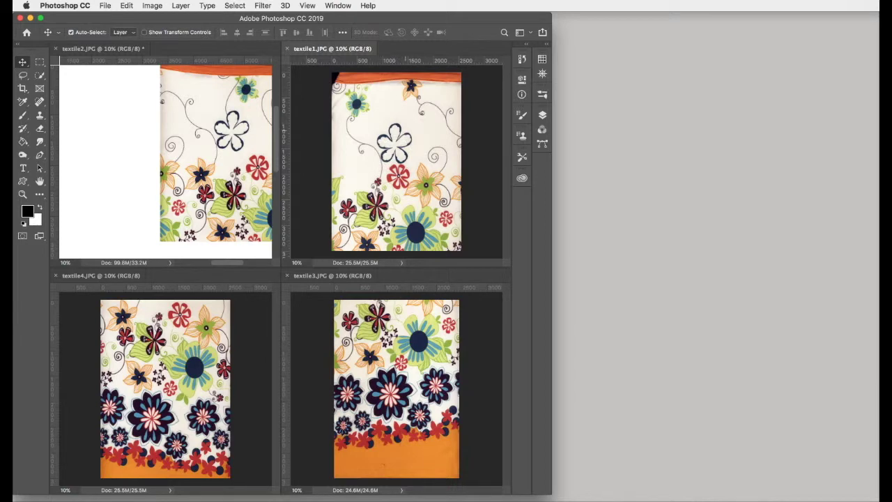
pyautogui.moveTo(405, 130); pyautogui.dragTo(128, 132)
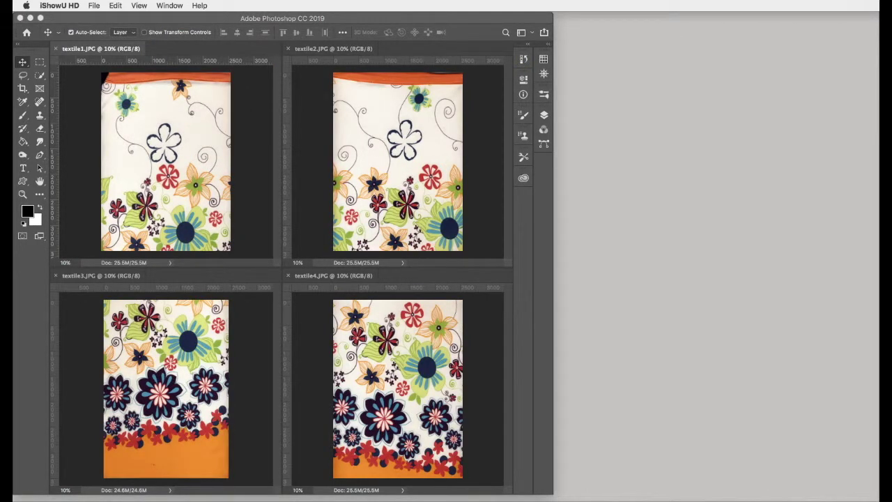
# Step: Create a new blank 500 × 500 mm document
pyautogui.click(104, 78)
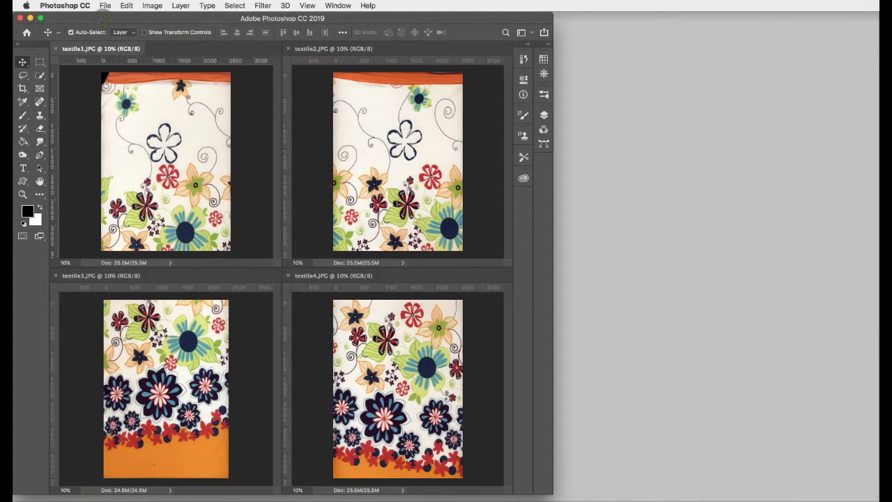
pyautogui.click(105, 6)
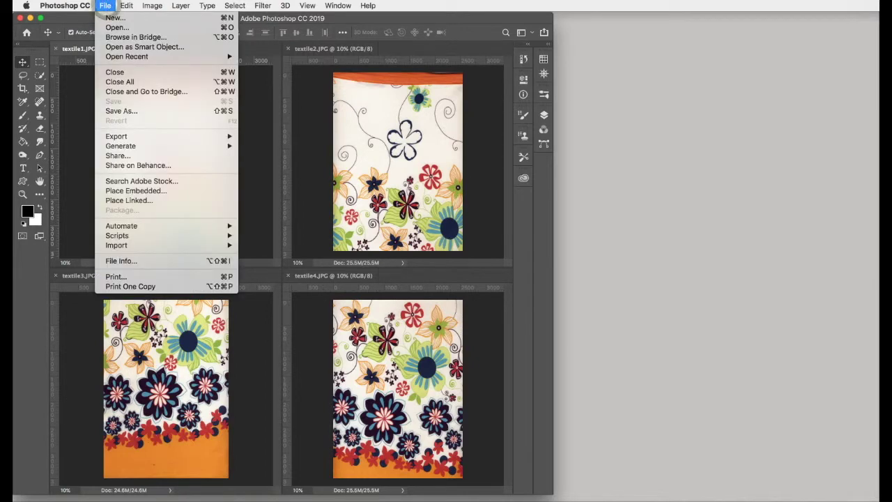
pyautogui.click(112, 18)
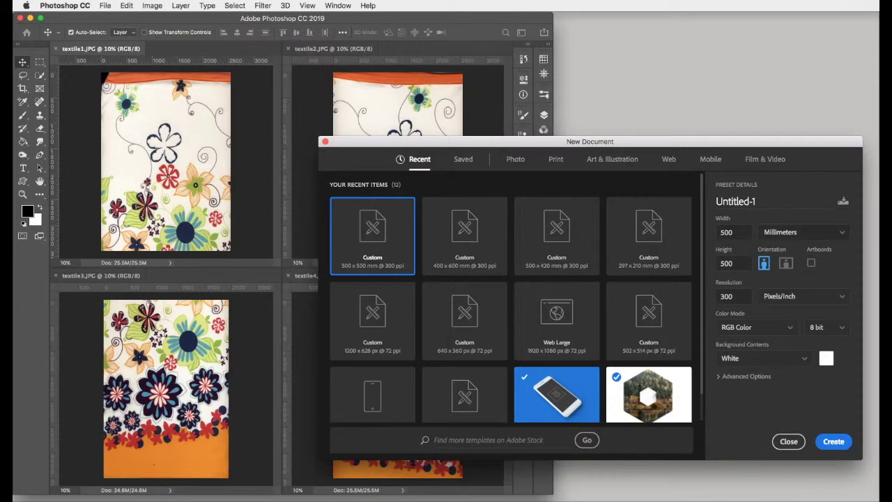
pyautogui.doubleClick(740, 233)
pyautogui.click(733, 264)
pyautogui.doubleClick(734, 296)
pyautogui.click(834, 441)
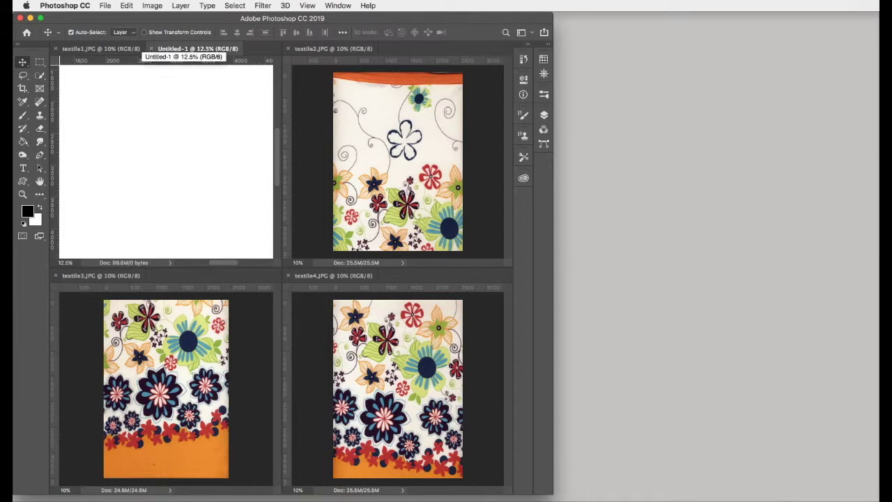
# Step: Float Untitled-1 beside the tiled scans and make textile1 active
pyautogui.moveTo(184, 49); pyautogui.dragTo(593, 38)
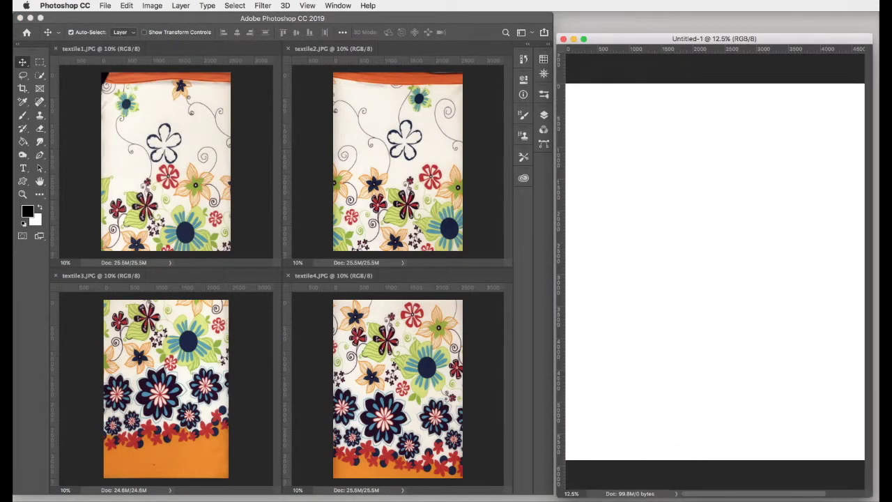
pyautogui.moveTo(633, 38); pyautogui.dragTo(631, 34)
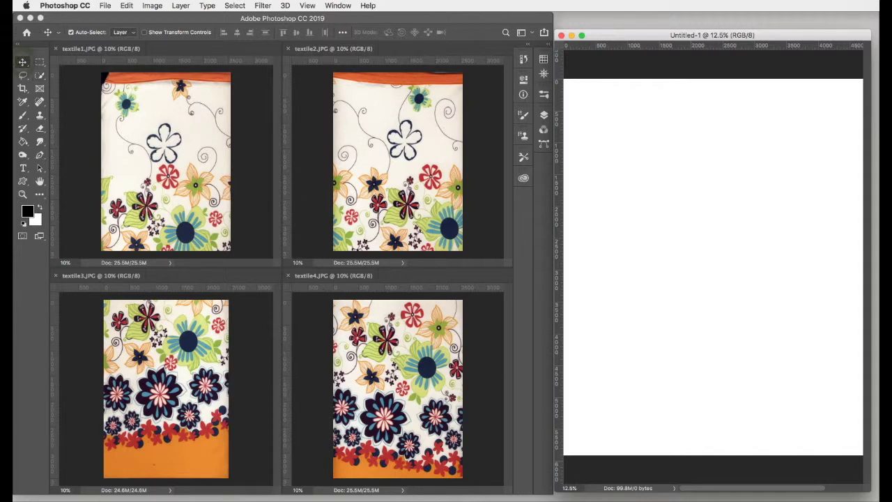
pyautogui.click(162, 128)
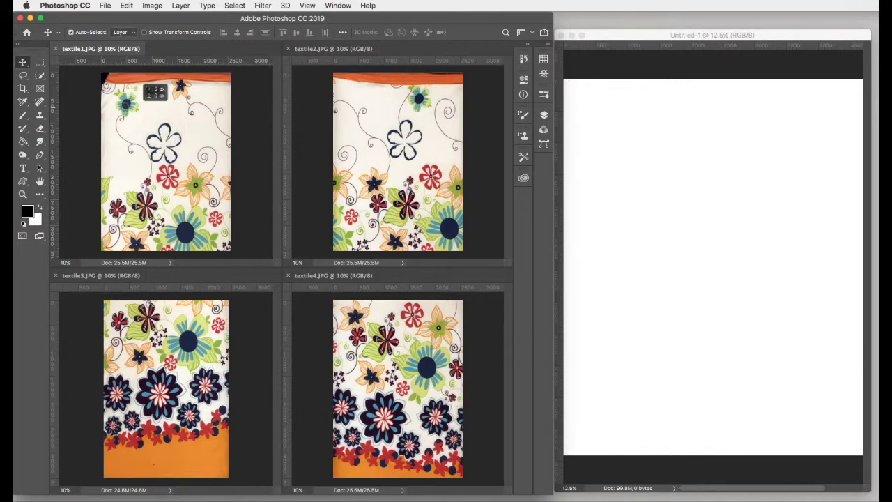
# Step: Copy textile1 and textile2 into Untitled-1, placing textile2 to the right
pyautogui.moveTo(124, 107); pyautogui.dragTo(660, 171)
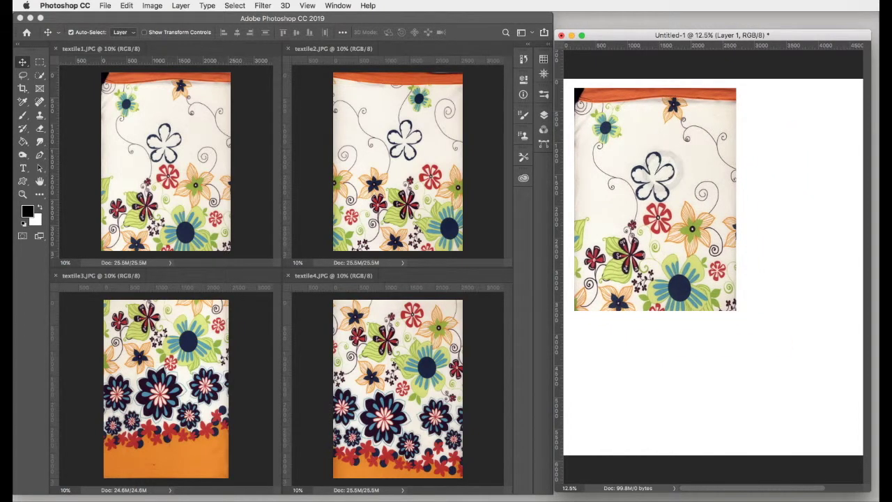
pyautogui.click(364, 152)
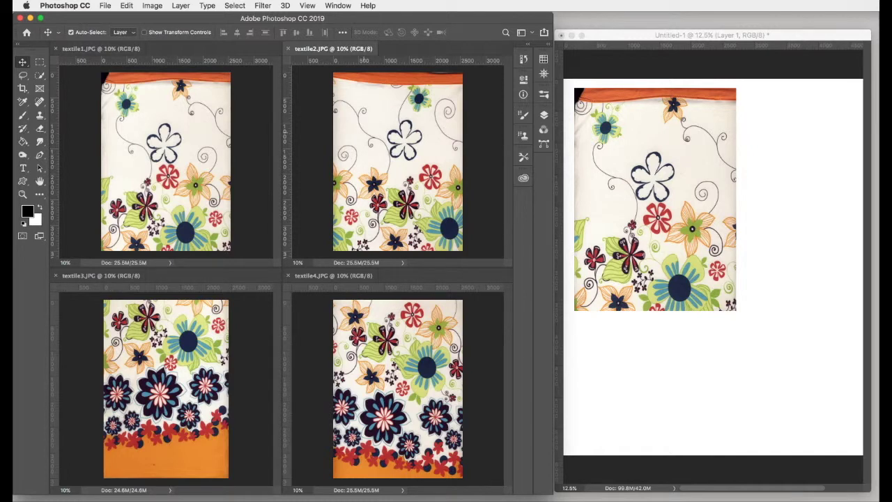
pyautogui.click(361, 129)
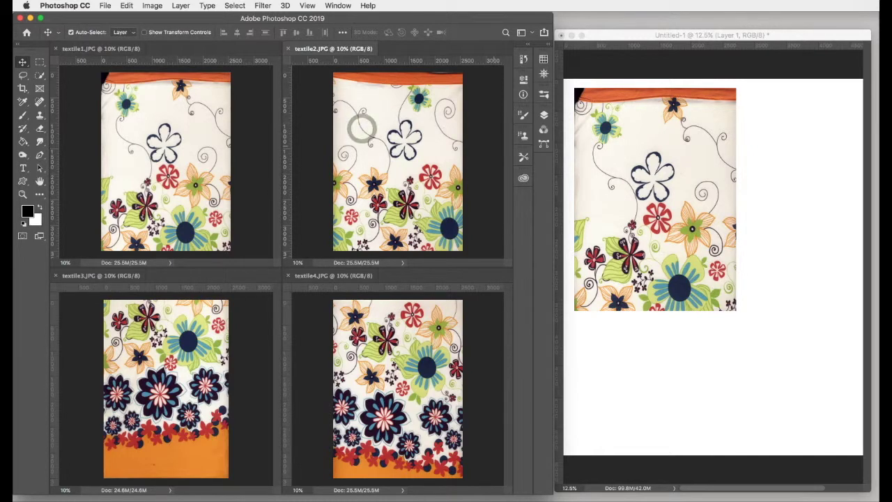
pyautogui.moveTo(362, 129); pyautogui.dragTo(703, 156)
pyautogui.moveTo(743, 197); pyautogui.dragTo(751, 197)
# Step: Copy textile3 and textile4 into Untitled-1's lower half and shift textile3 up-right
pyautogui.click(203, 352)
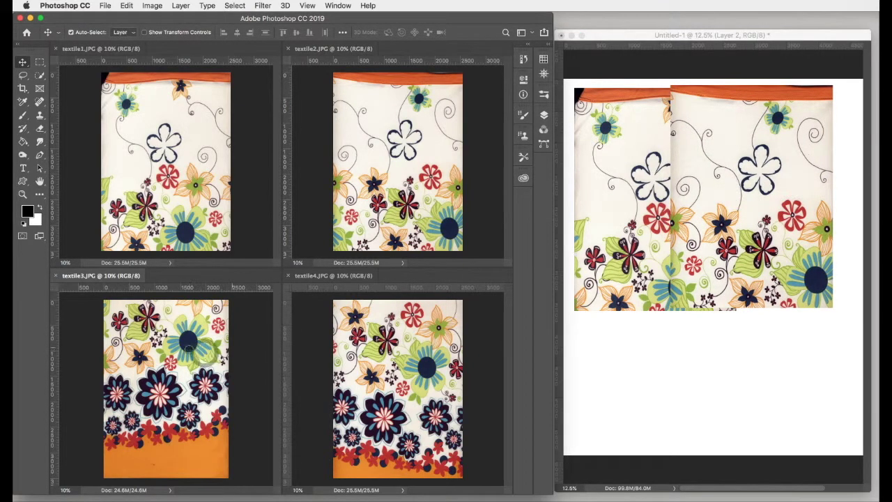
pyautogui.moveTo(202, 353); pyautogui.dragTo(654, 340)
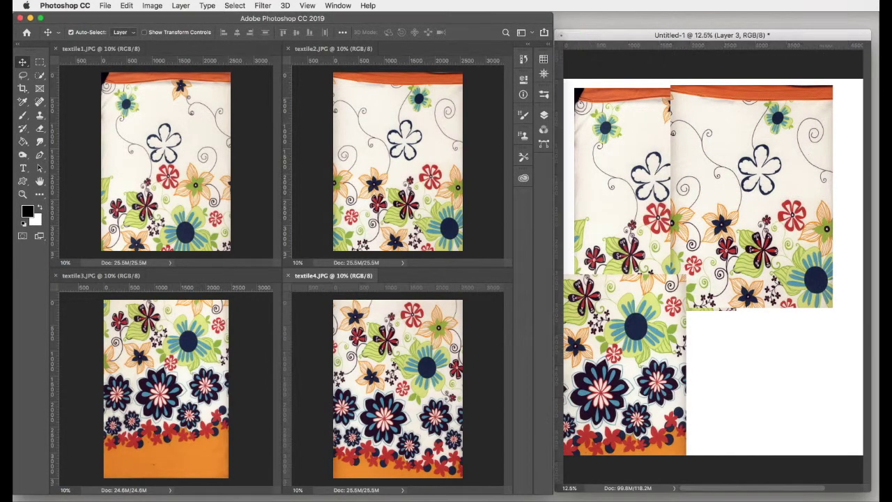
pyautogui.click(392, 374)
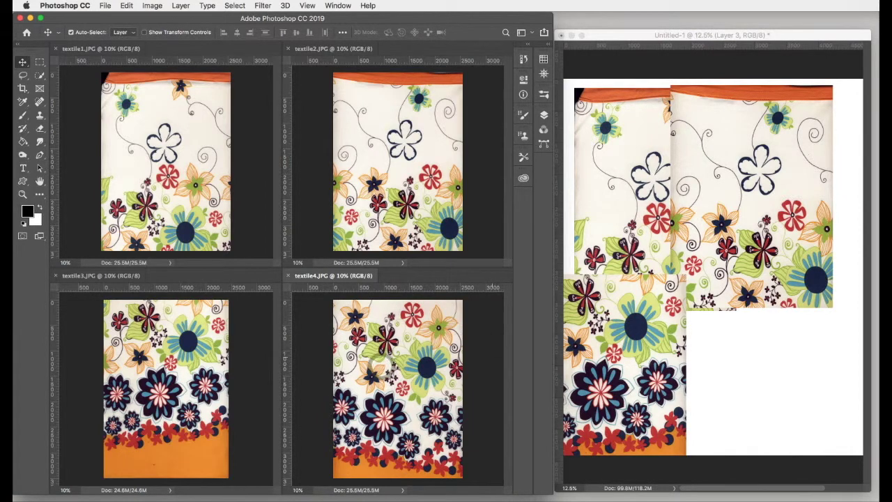
pyautogui.moveTo(384, 363); pyautogui.dragTo(757, 334)
pyautogui.moveTo(669, 335); pyautogui.dragTo(697, 307)
# Step: Close the four source scans and dock Untitled-1 into the workspace
pyautogui.click(287, 48)
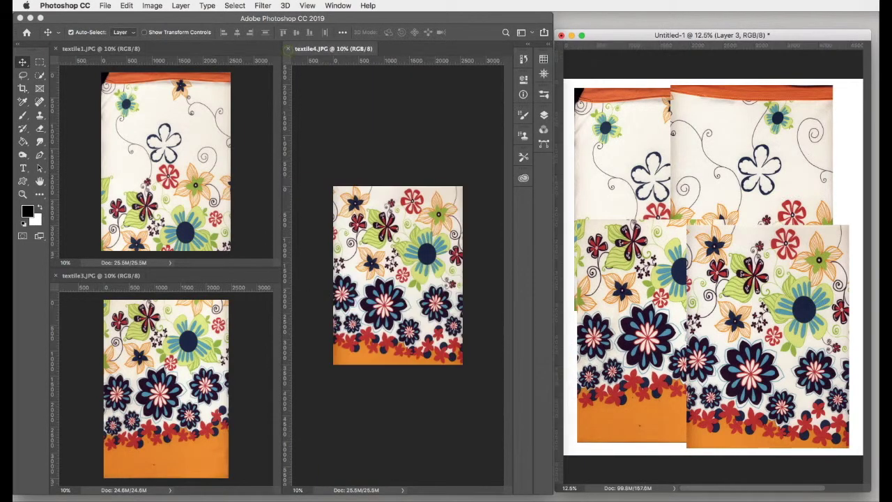
pyautogui.click(288, 48)
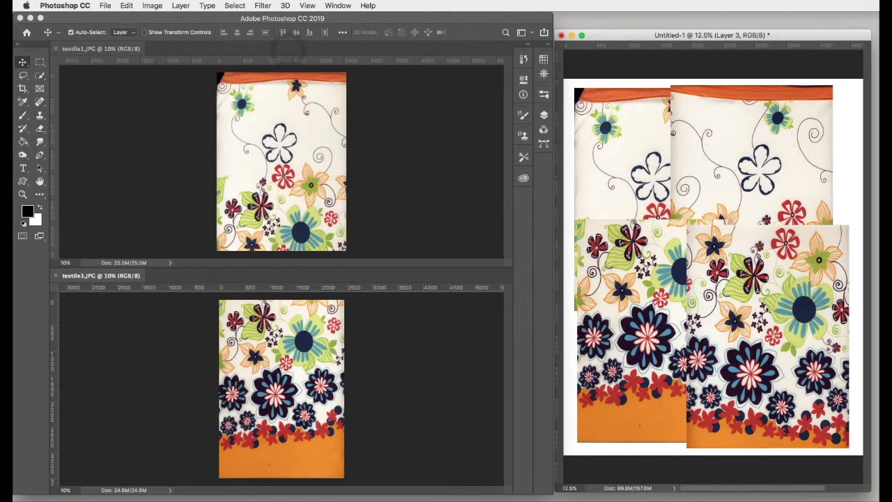
pyautogui.click(56, 48)
pyautogui.click(56, 48)
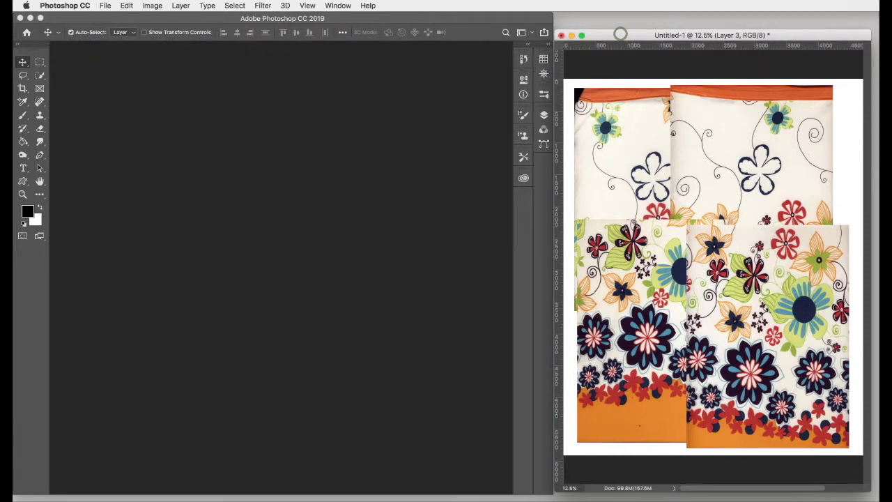
pyautogui.moveTo(621, 34); pyautogui.dragTo(224, 47)
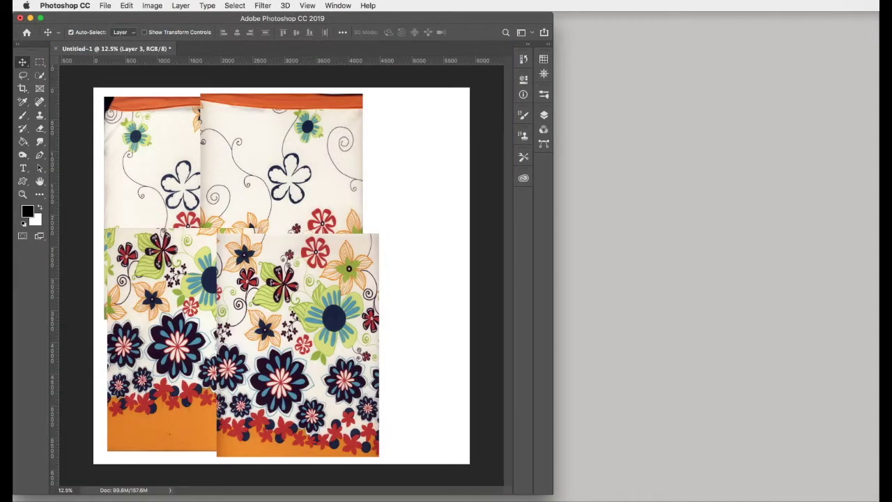
# Step: Maximize the workspace and reposition the lower-right, lower-left and top-left tiles
pyautogui.doubleClick(553, 337)
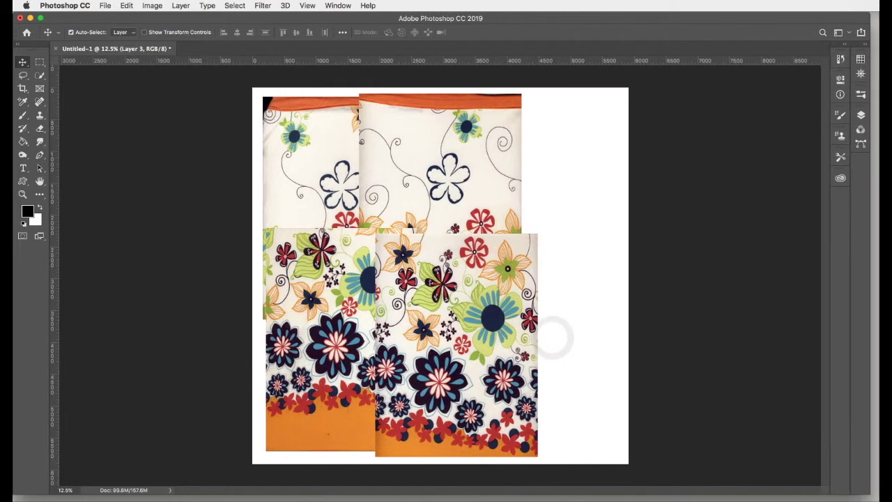
pyautogui.moveTo(509, 285); pyautogui.dragTo(586, 286)
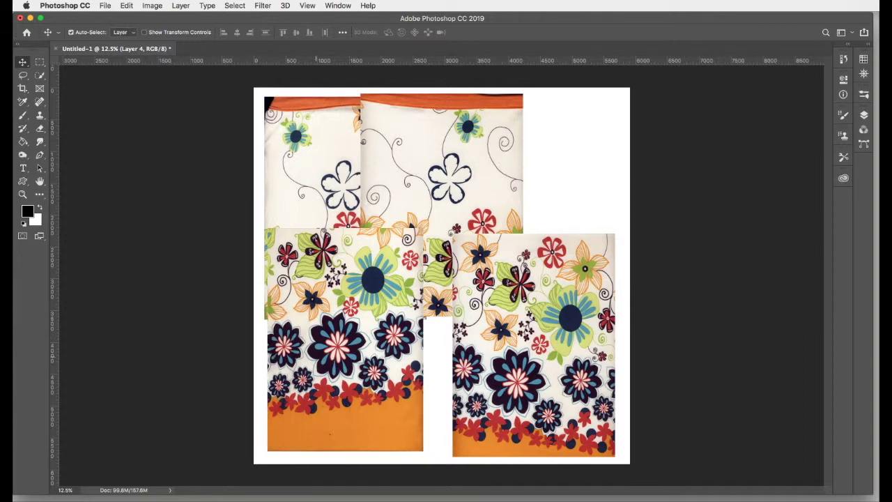
pyautogui.moveTo(322, 330); pyautogui.dragTo(339, 348)
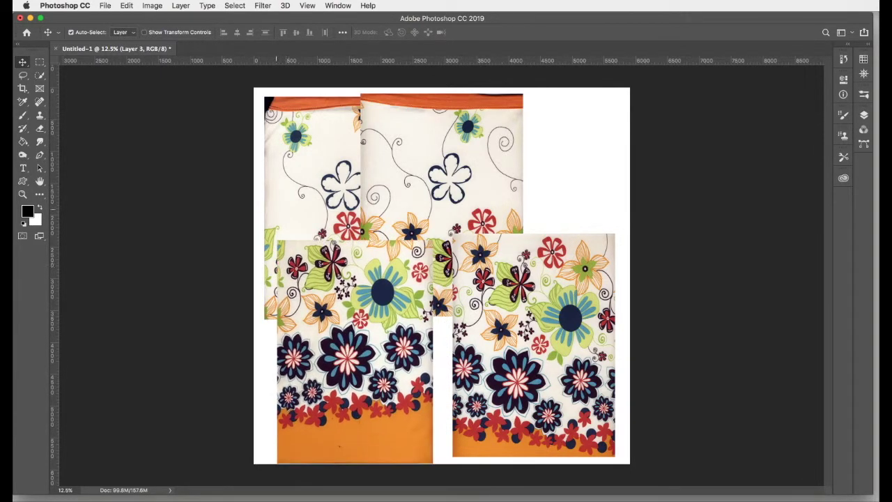
pyautogui.moveTo(300, 197); pyautogui.dragTo(300, 187)
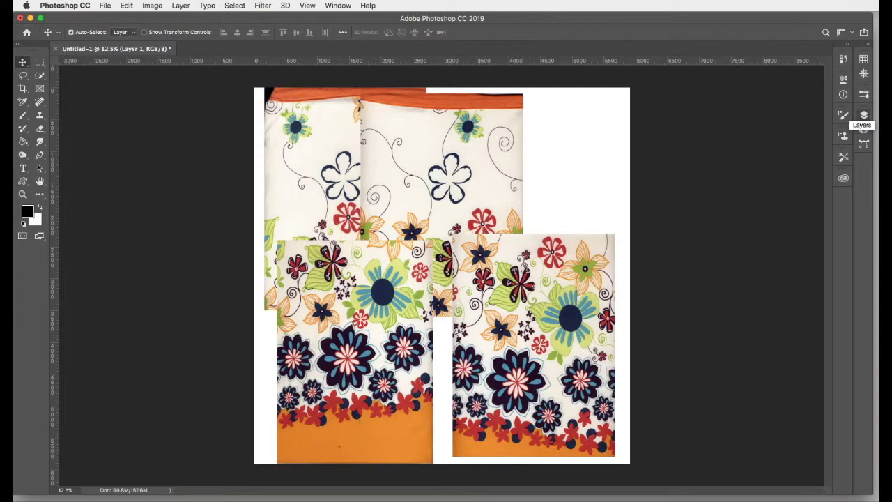
pyautogui.click(864, 115)
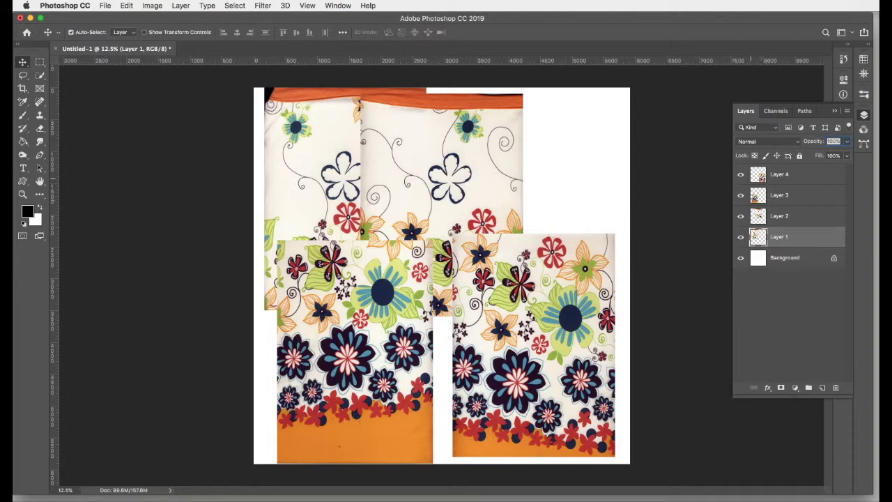
# Step: Hide all four tile layers in the Layers panel
pyautogui.click(741, 174)
pyautogui.click(741, 195)
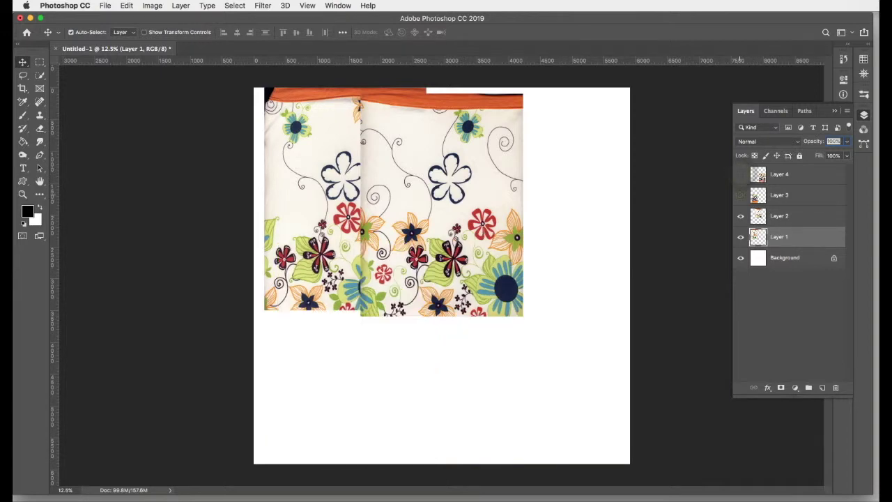
pyautogui.click(741, 216)
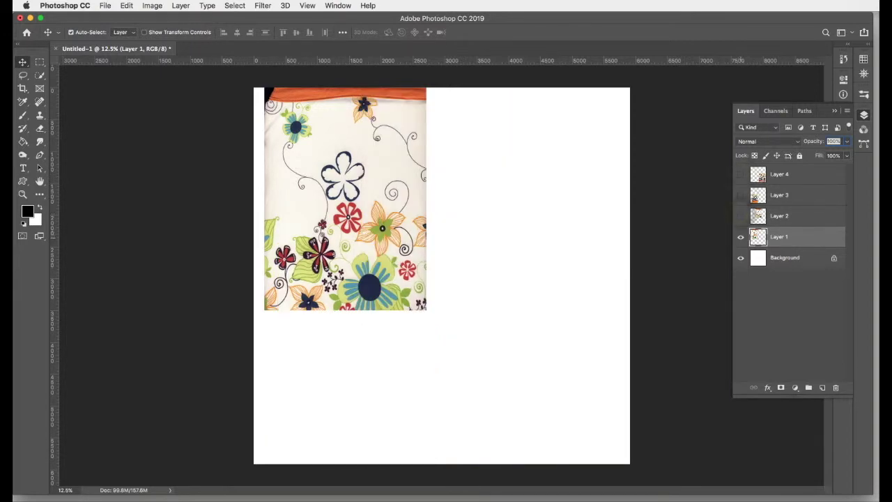
pyautogui.click(741, 237)
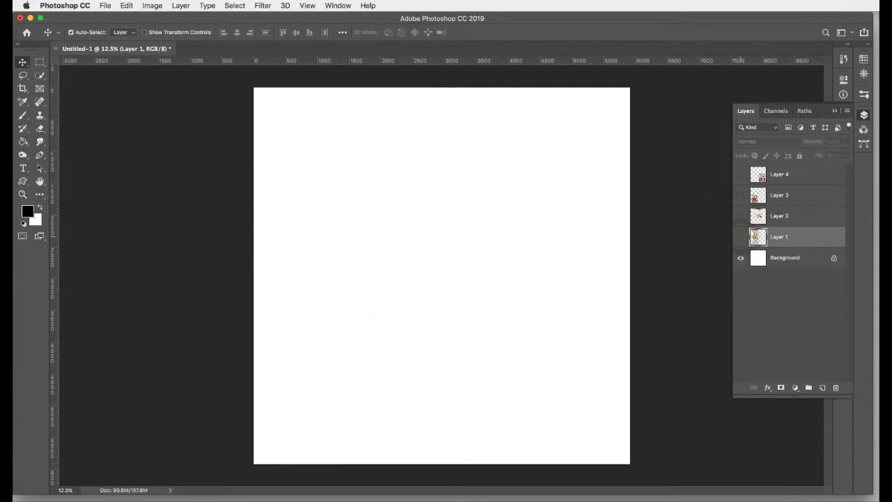
# Step: Reveal Layers 1–4 one by one, nudging each tile to overlap, then hide Layer 4
pyautogui.click(741, 237)
pyautogui.moveTo(303, 97); pyautogui.dragTo(304, 110)
pyautogui.click(741, 216)
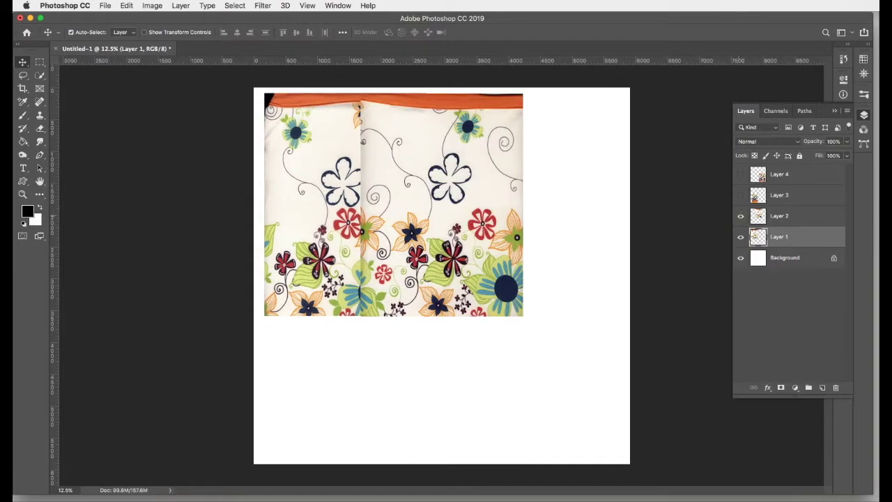
pyautogui.moveTo(435, 155); pyautogui.dragTo(492, 160)
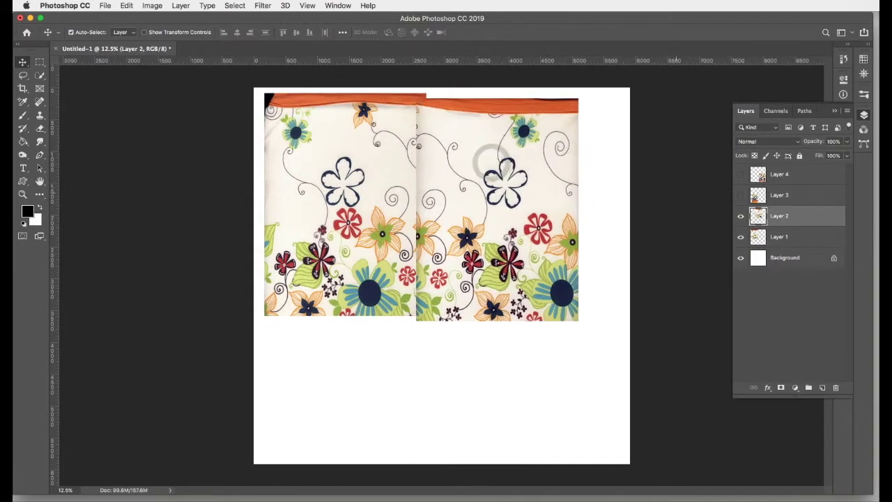
pyautogui.click(741, 195)
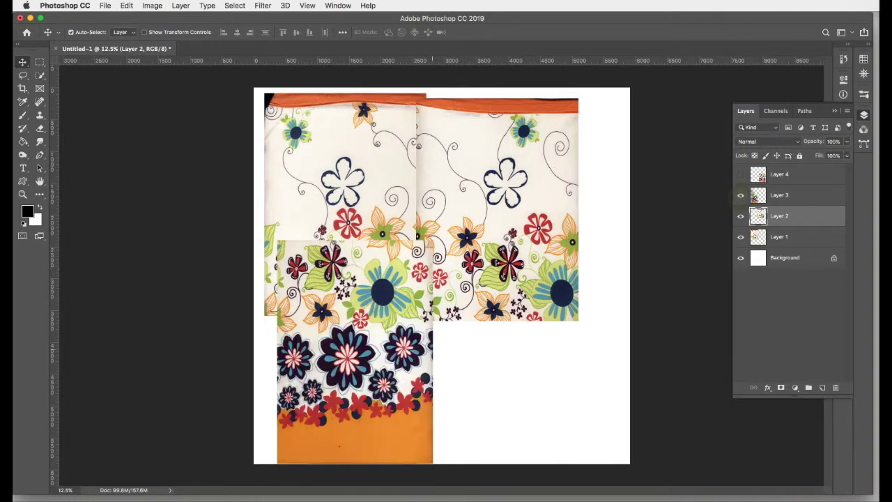
pyautogui.moveTo(436, 317); pyautogui.dragTo(418, 320)
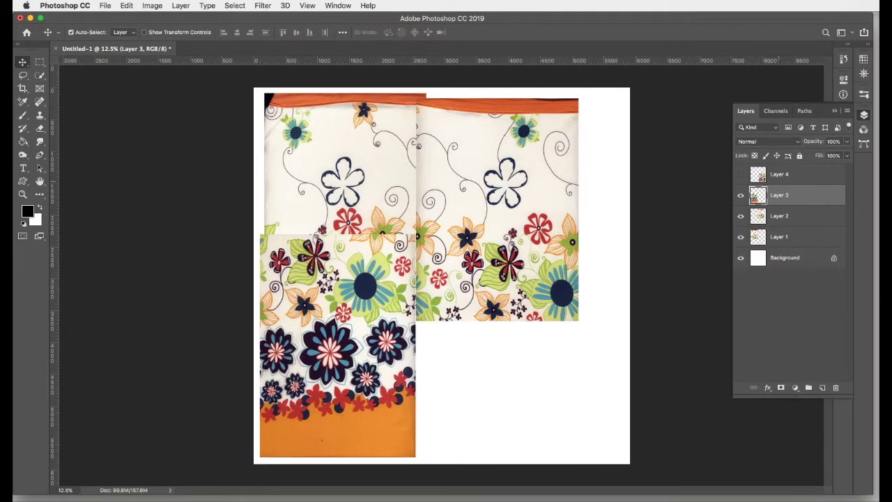
pyautogui.click(741, 174)
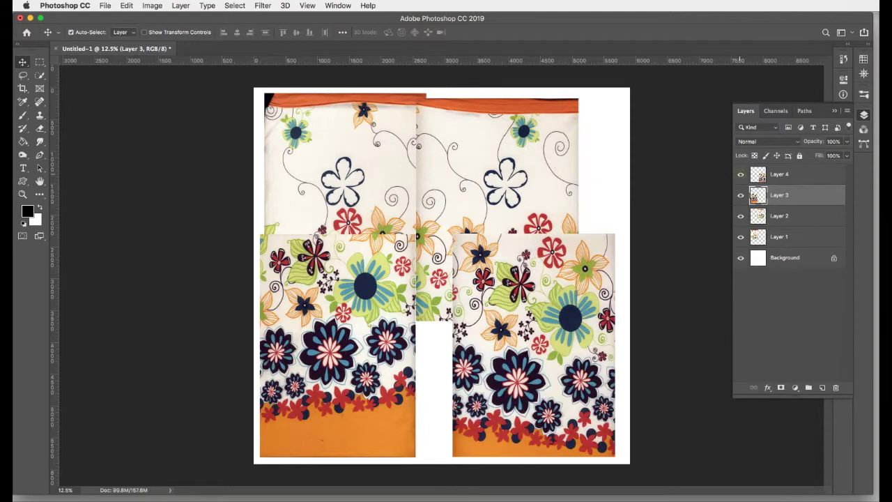
pyautogui.moveTo(592, 320); pyautogui.dragTo(563, 305)
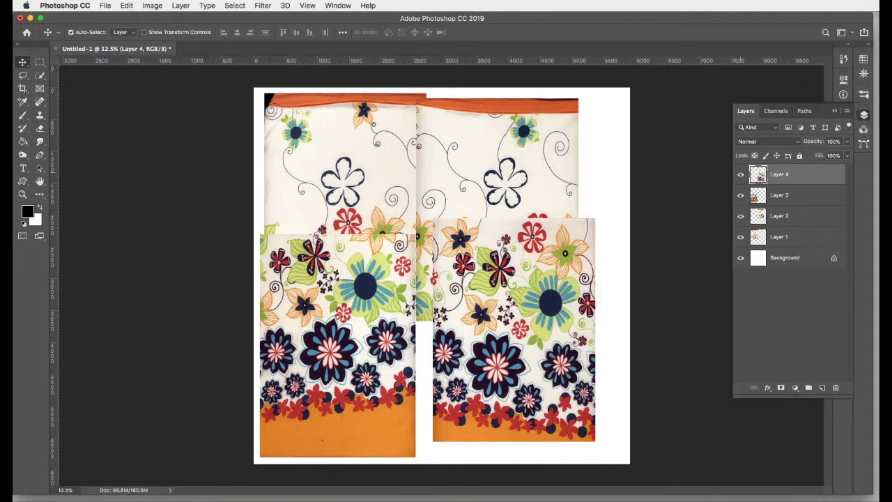
pyautogui.click(741, 174)
# Step: Hide Layers 3 and 4, select Layer 2, and slide it over Layer 1's right edge
pyautogui.click(741, 196)
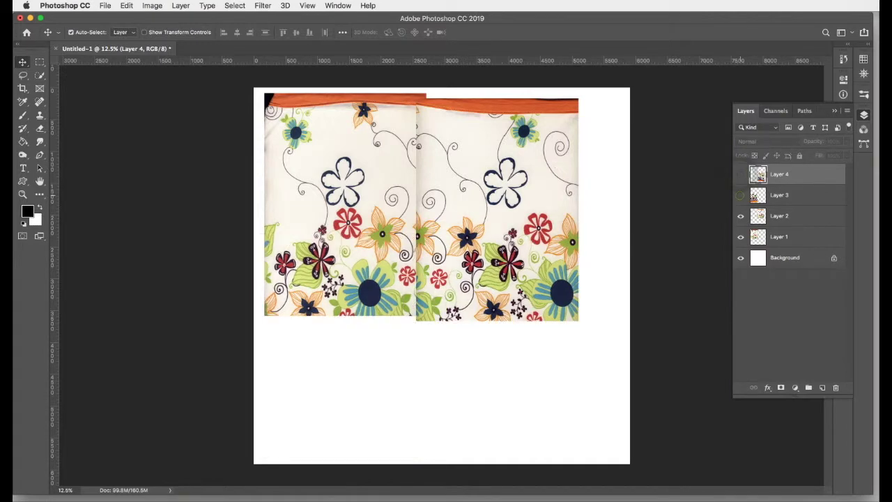
pyautogui.click(741, 216)
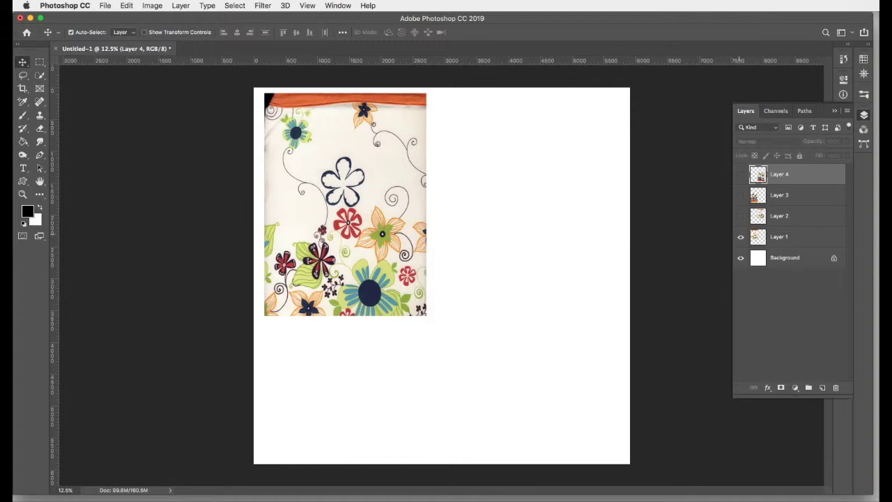
pyautogui.click(741, 237)
pyautogui.click(741, 237)
pyautogui.click(741, 216)
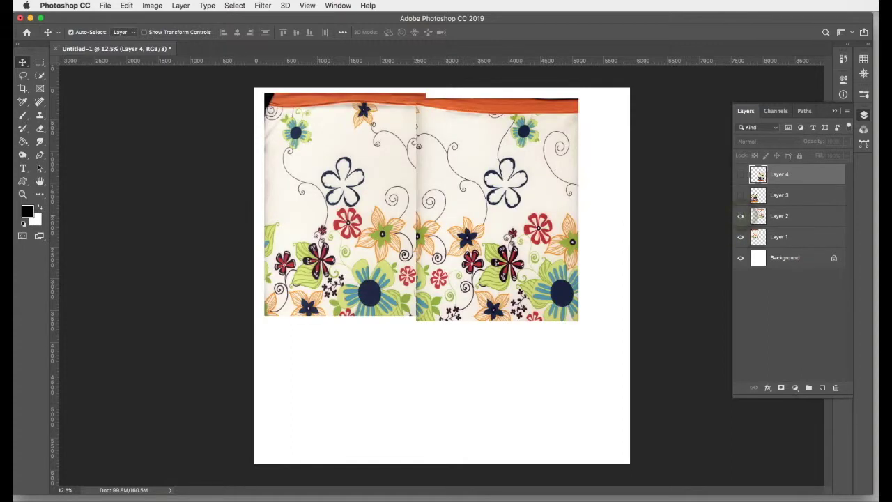
pyautogui.click(741, 216)
pyautogui.click(741, 216)
pyautogui.click(794, 216)
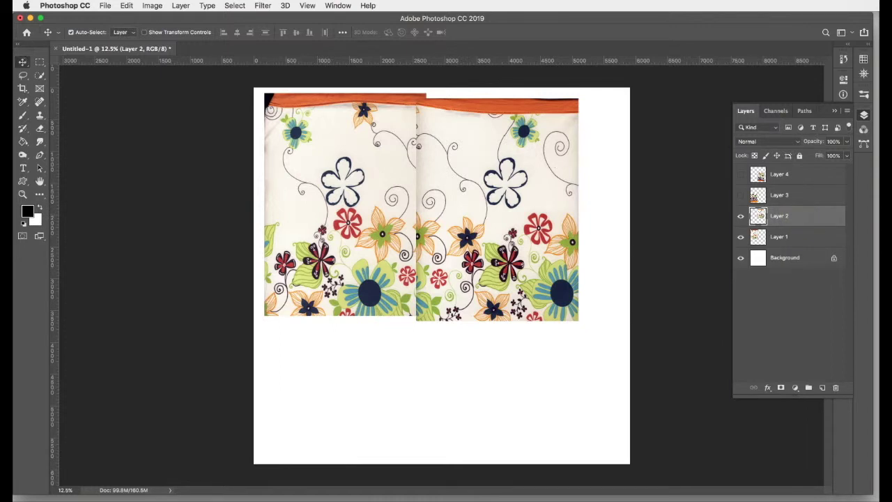
pyautogui.moveTo(461, 203); pyautogui.dragTo(426, 186)
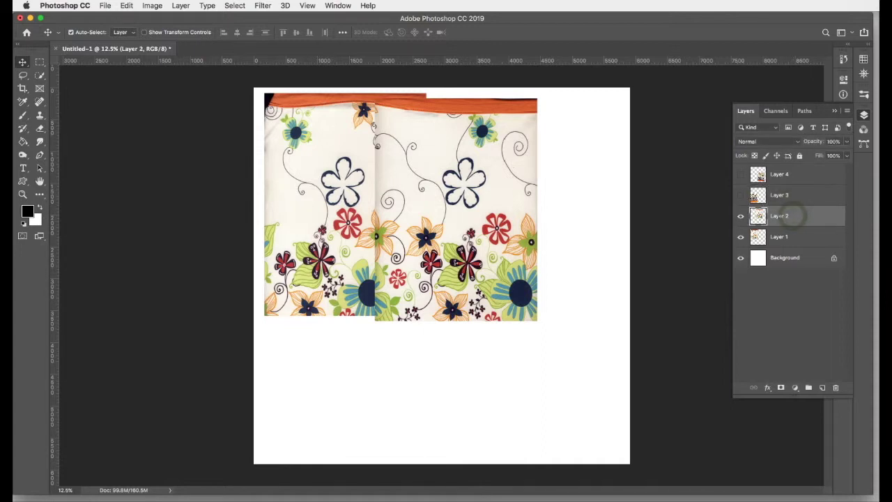
# Step: Lower Layer 2's opacity to 65% and zoom in on the overlap
pyautogui.click(847, 141)
pyautogui.moveTo(845, 154); pyautogui.dragTo(828, 154)
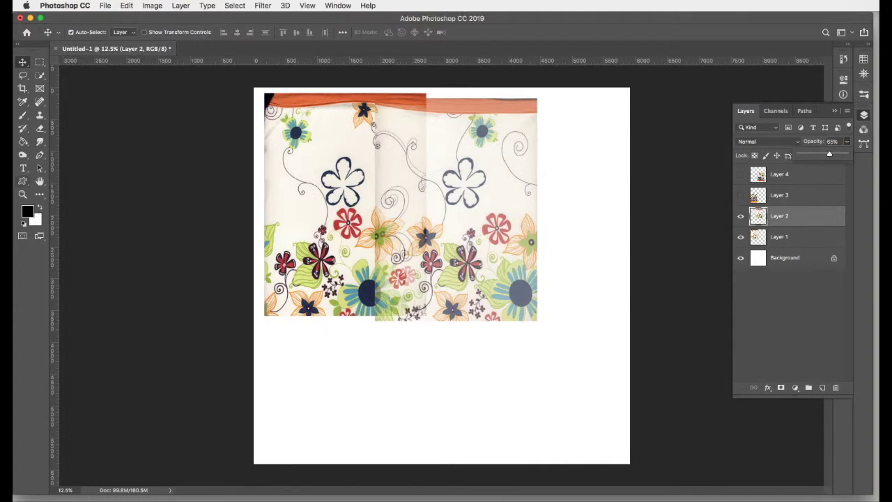
pyautogui.press('z')
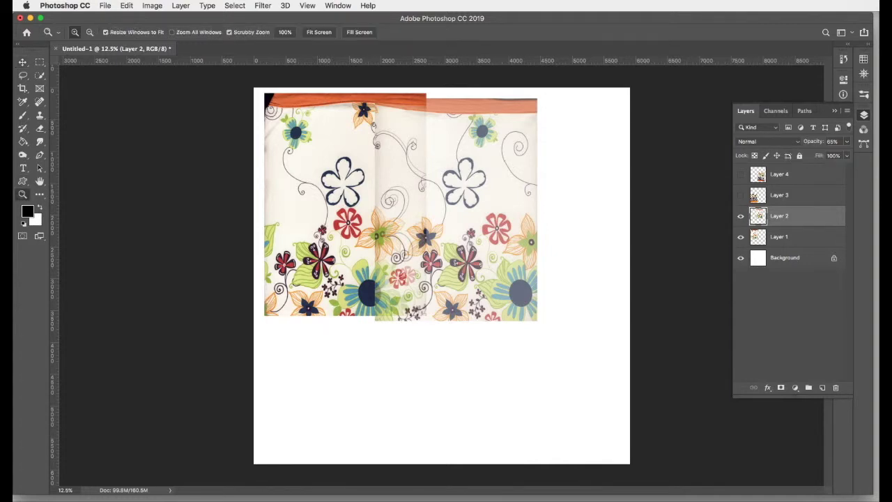
pyautogui.click(365, 185)
pyautogui.moveTo(365, 186); pyautogui.dragTo(365, 185)
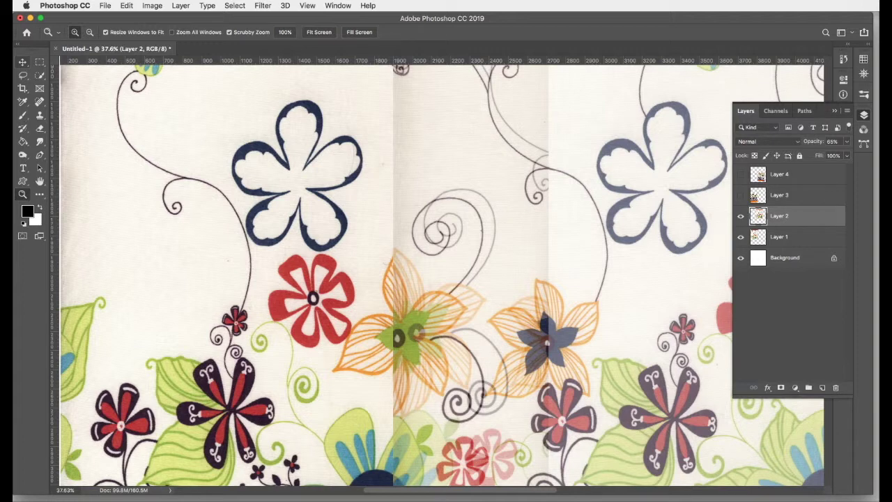
# Step: Drag Layer 2 right and up to line its flowers up with Layer 1
pyautogui.click(22, 62)
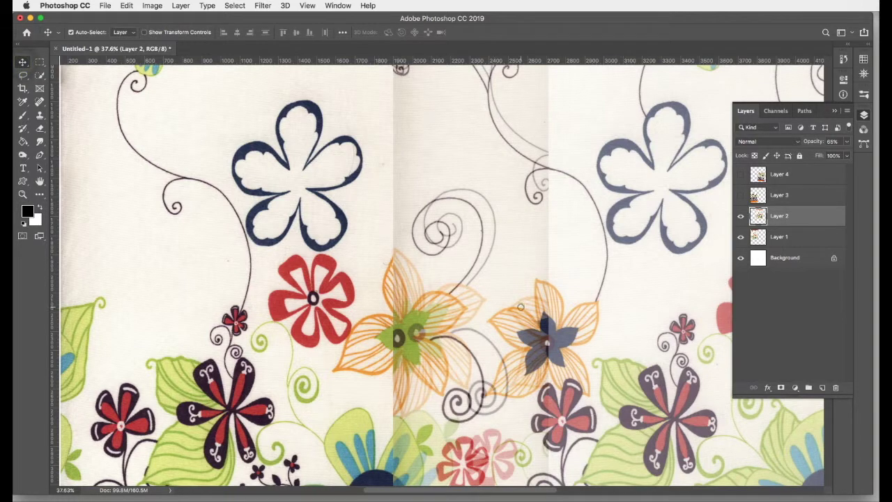
pyautogui.moveTo(520, 307); pyautogui.dragTo(530, 278)
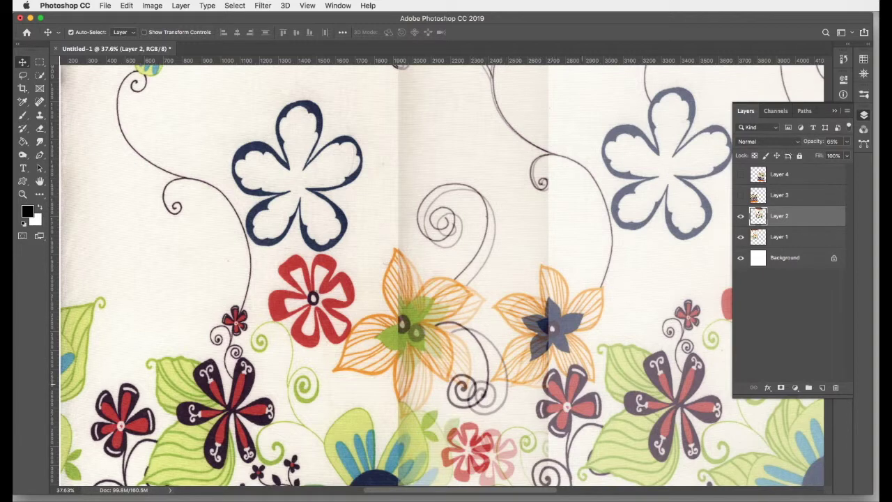
pyautogui.scroll(-5, 442, 275)
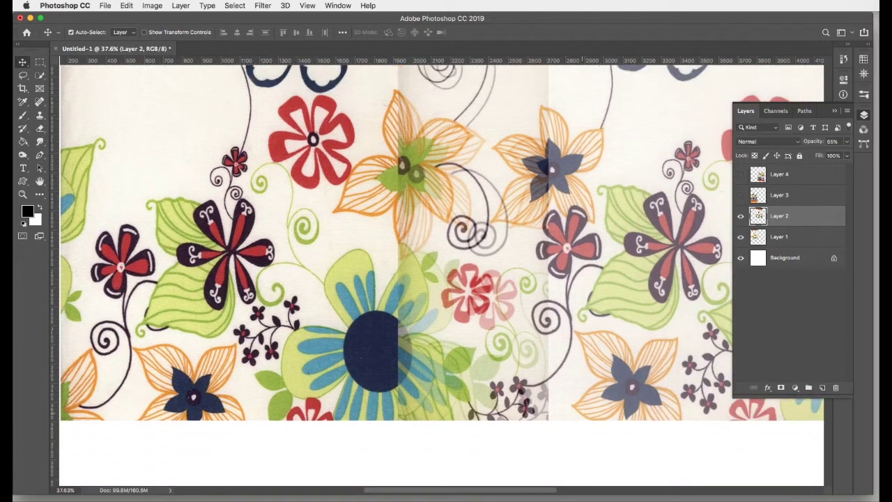
pyautogui.scroll(5, 443, 275)
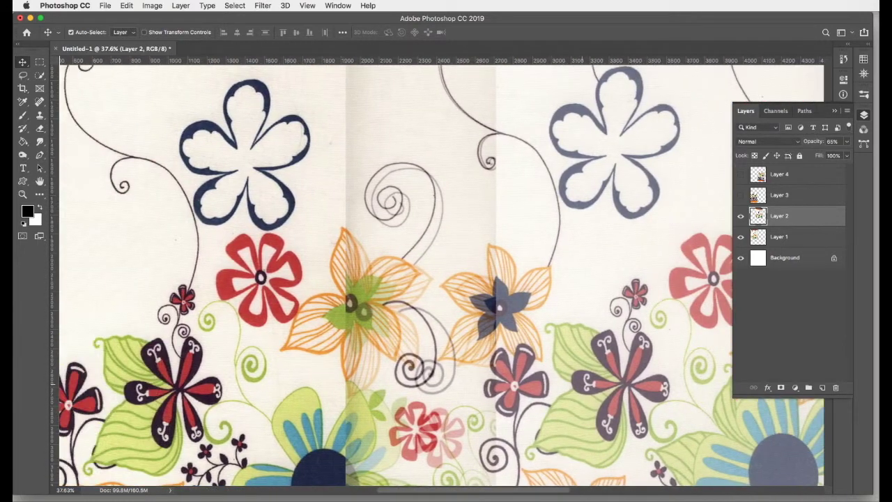
pyautogui.hscroll(3, 443, 276)
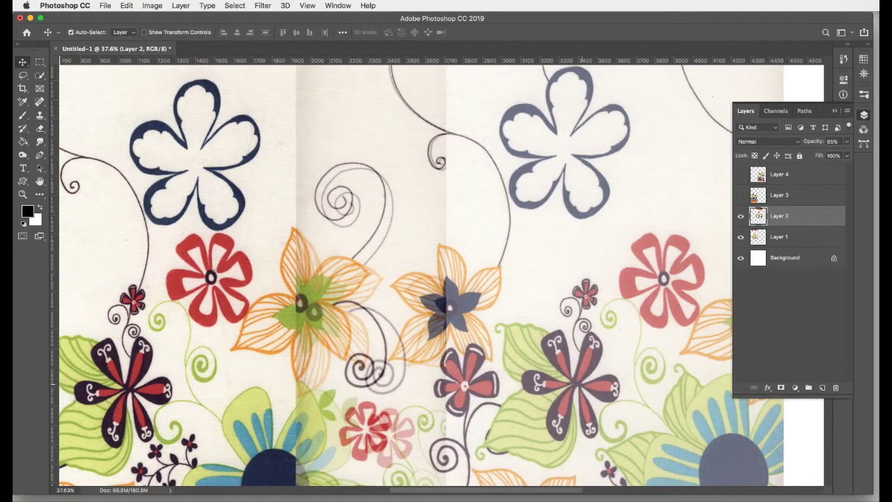
pyautogui.scroll(-3, 443, 276)
pyautogui.hscroll(-1, 442, 275)
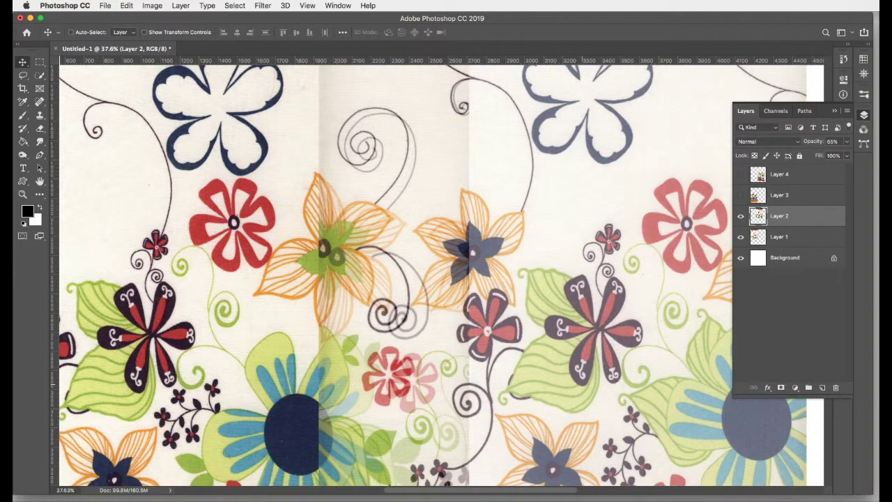
# Step: Zoom out to check the whole patchwork, then zoom back in one step
pyautogui.press('super+minus')
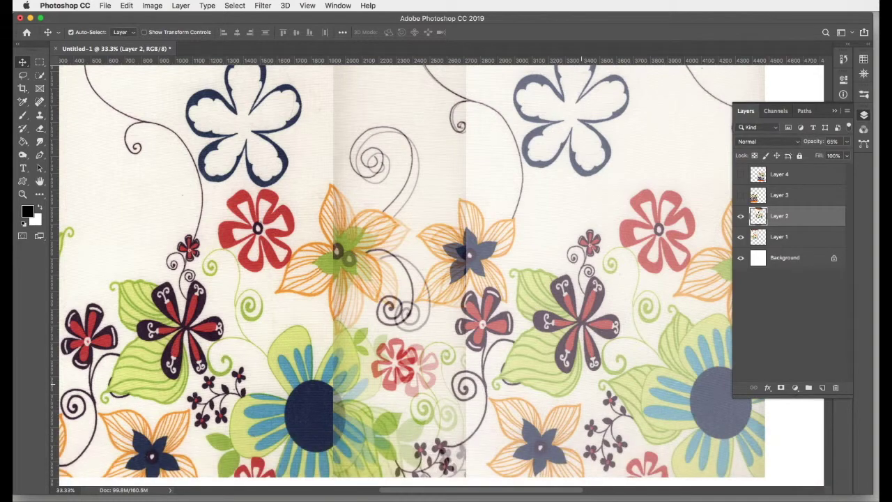
pyautogui.press('super+minus')
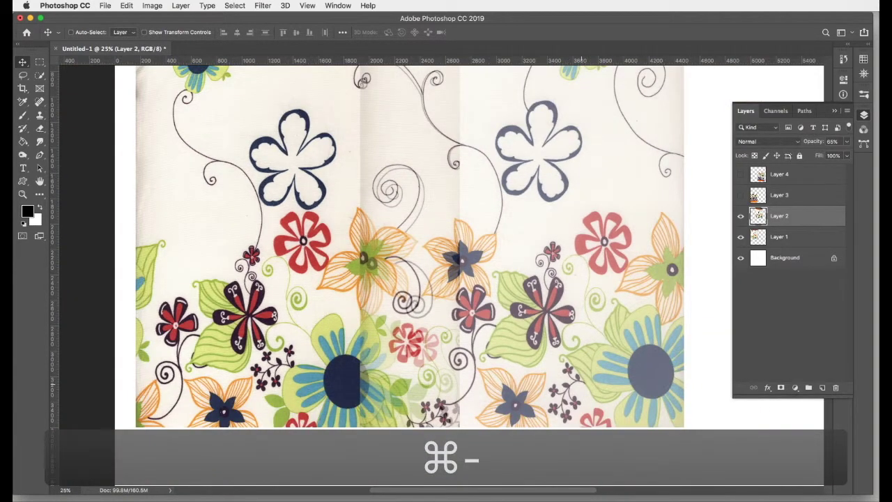
pyautogui.press('super+minus')
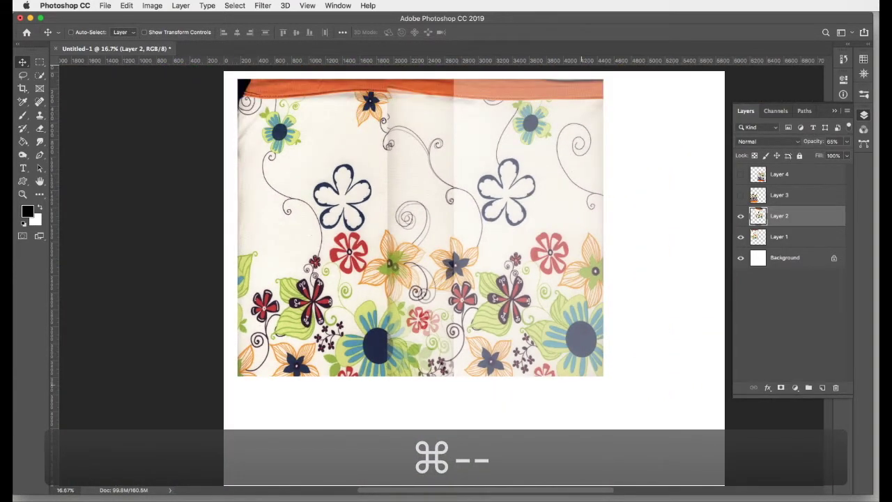
pyautogui.press('super+equal')
pyautogui.press('super')
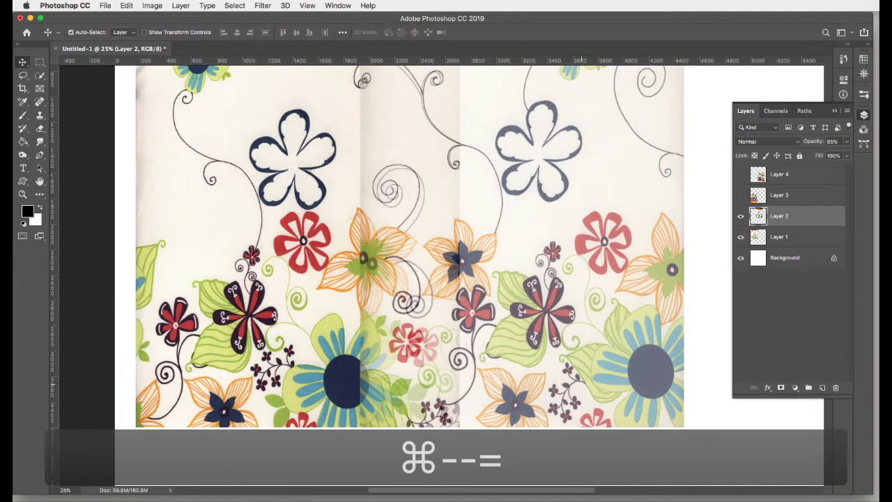
pyautogui.scroll(3, 411, 244)
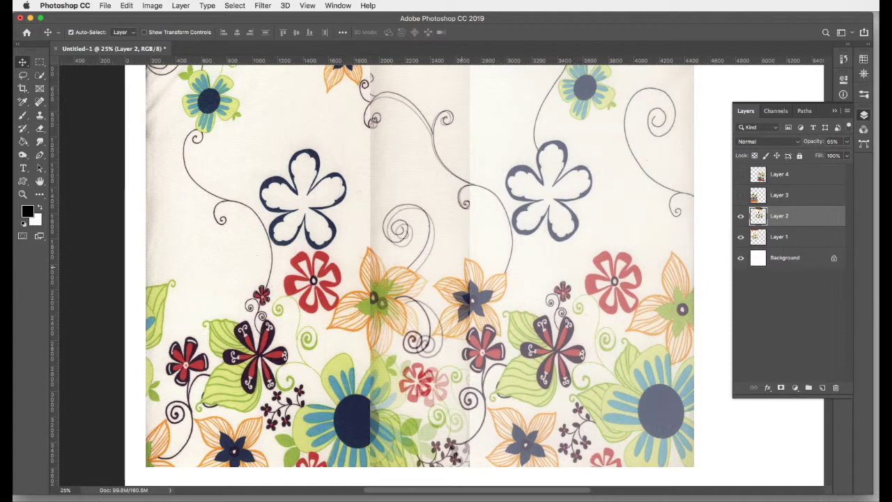
pyautogui.click(126, 5)
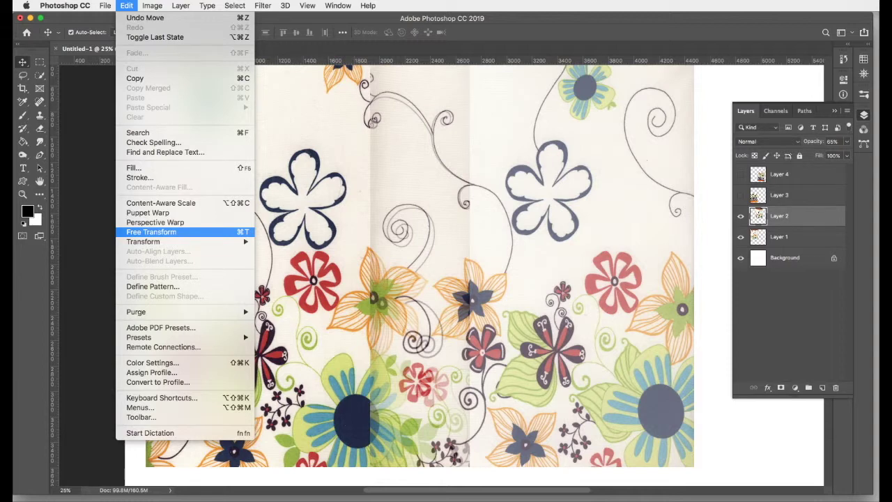
# Step: Rotate Layer 2 by −1.61° with Free Transform and nudge it slightly right and up
pyautogui.click(238, 232)
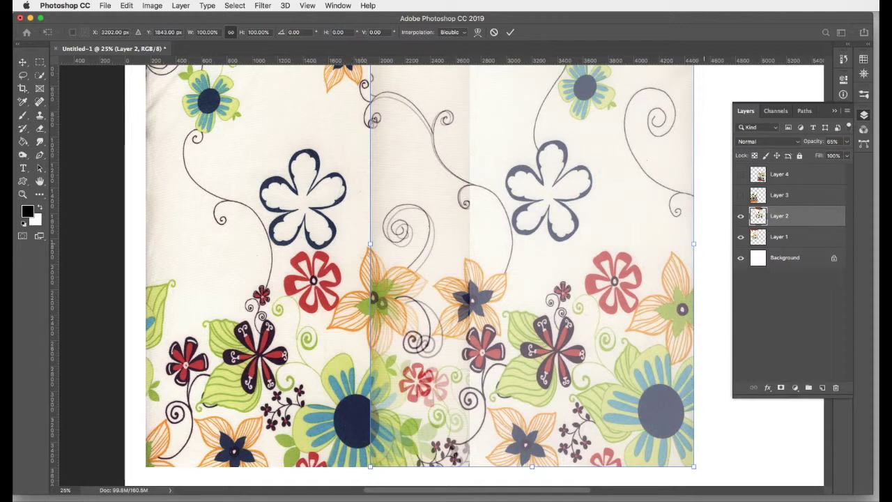
pyautogui.moveTo(701, 242); pyautogui.dragTo(704, 239)
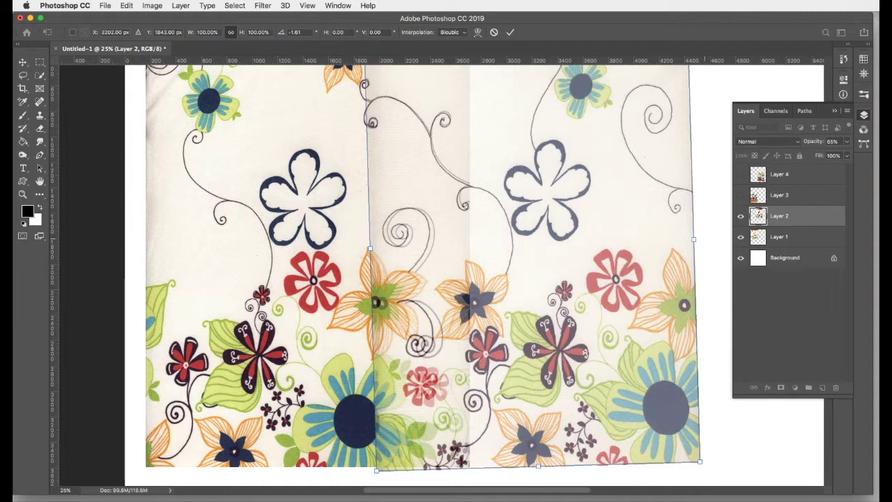
pyautogui.press('Right')
pyautogui.press('Right')
pyautogui.press('Right')
pyautogui.press('Right')
pyautogui.press('Right')
pyautogui.press('Right')
pyautogui.press('Right')
pyautogui.press('Right')
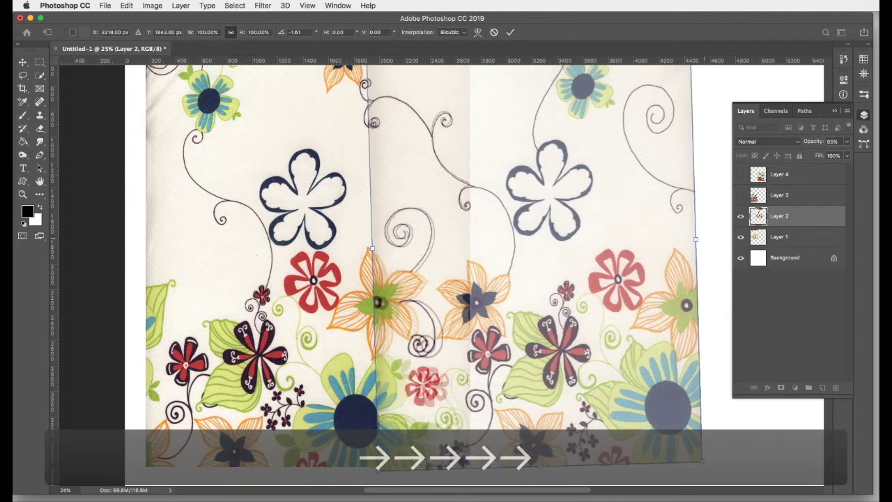
pyautogui.press('Right')
pyautogui.press('Right')
pyautogui.press('Right')
pyautogui.press('Right')
pyautogui.press('Left')
pyautogui.press('Left')
pyautogui.press('Left')
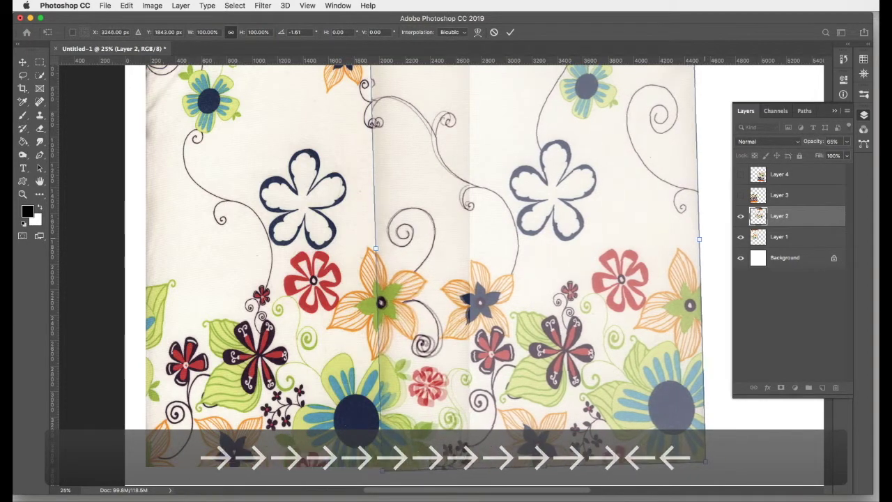
pyautogui.press('Left')
pyautogui.press('Left')
pyautogui.press('Left')
pyautogui.press('Left')
pyautogui.press('Left')
pyautogui.press('Left')
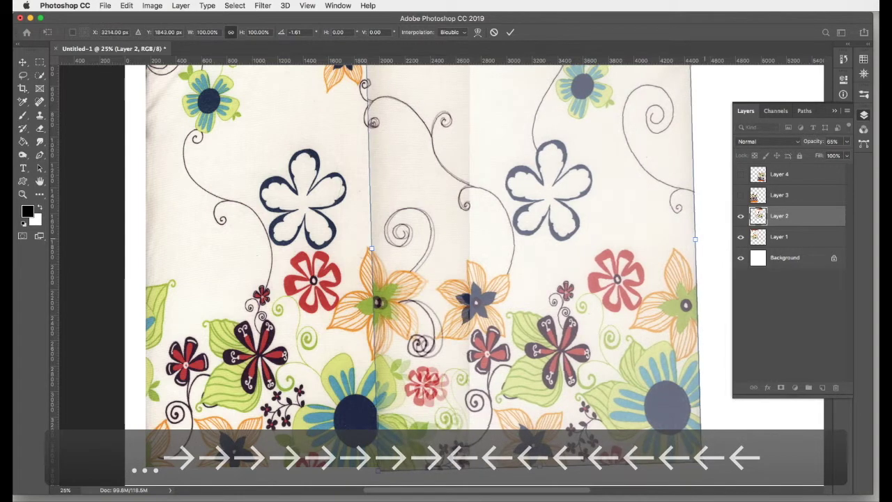
pyautogui.press('Up')
pyautogui.press('Up')
pyautogui.press('Up')
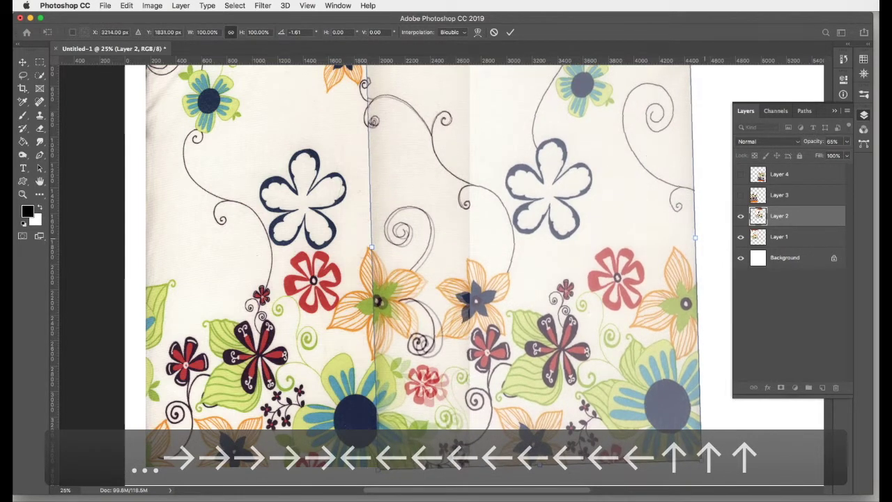
pyautogui.press('Up')
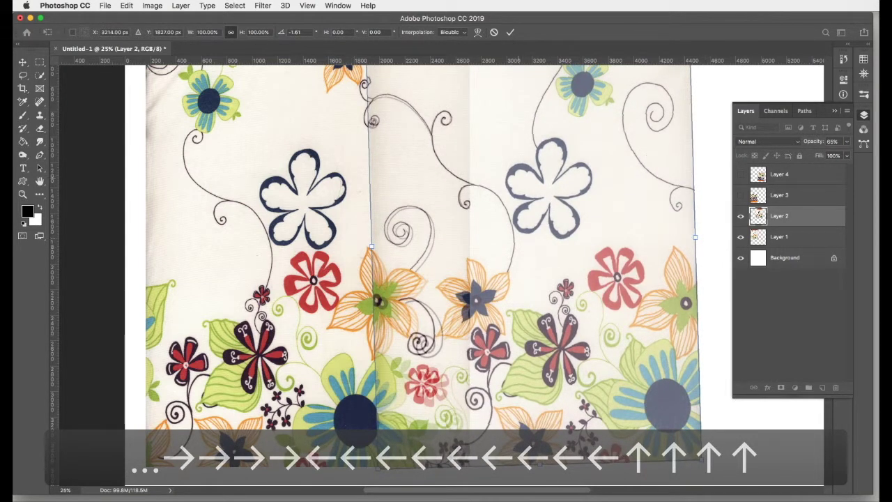
pyautogui.scroll(10, 440, 166)
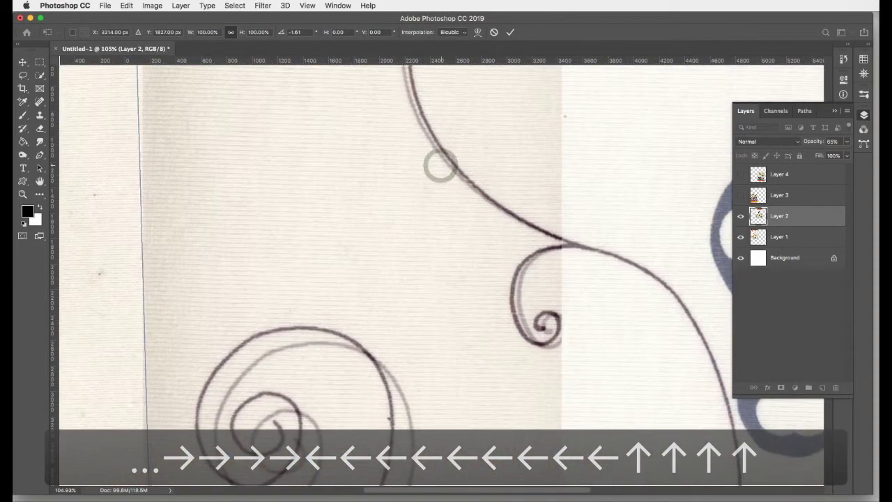
pyautogui.press('Up')
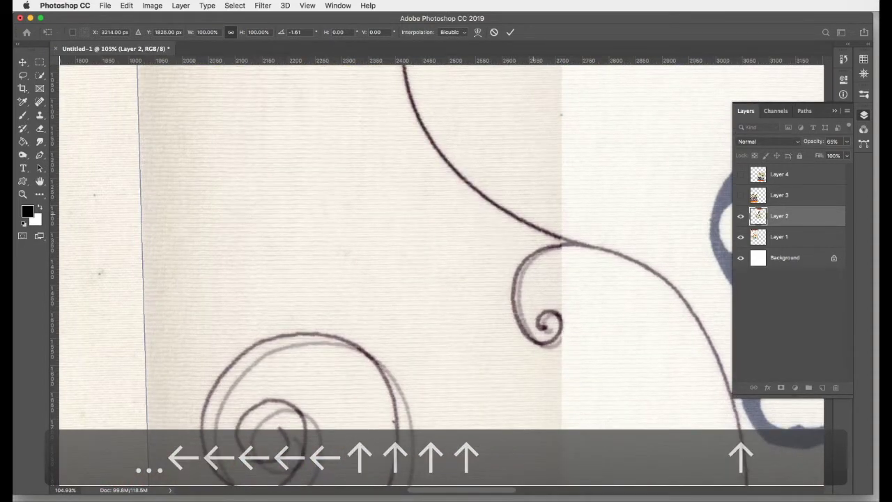
pyautogui.press('Down')
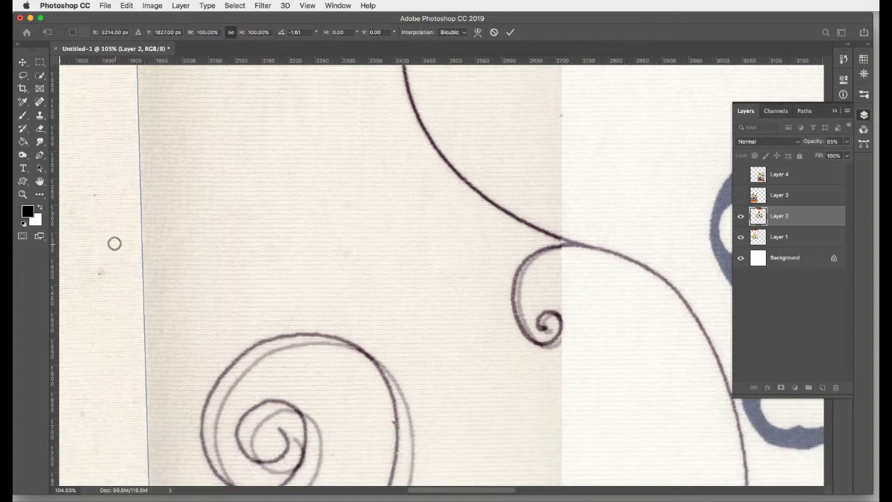
pyautogui.moveTo(114, 244); pyautogui.dragTo(115, 247)
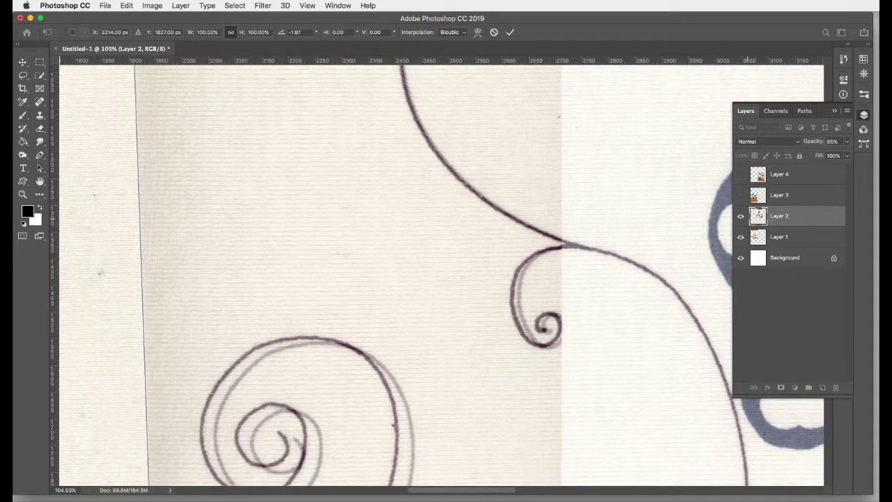
pyautogui.press('Return')
pyautogui.keyDown('alt'); pyautogui.click(741, 215); pyautogui.keyUp('alt')
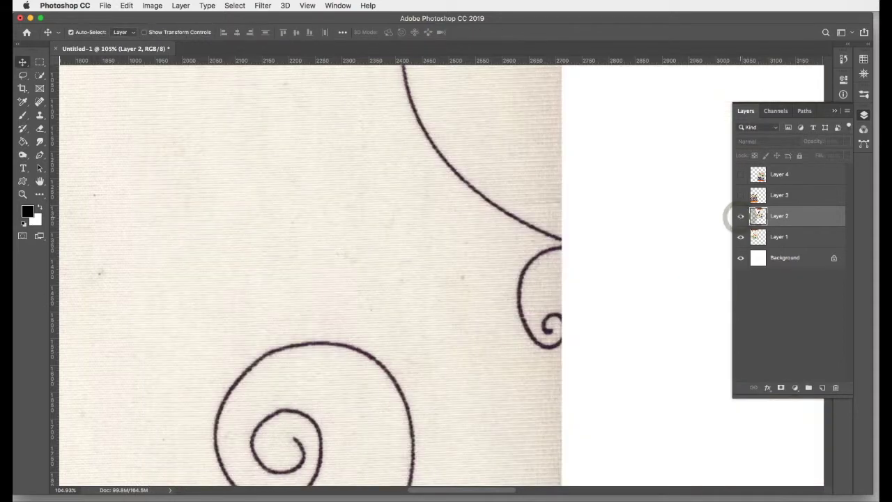
pyautogui.keyDown('alt'); pyautogui.click(741, 216); pyautogui.keyUp('alt')
pyautogui.keyDown('alt'); pyautogui.click(738, 216); pyautogui.keyUp('alt')
pyautogui.keyDown('alt'); pyautogui.click(739, 216); pyautogui.keyUp('alt')
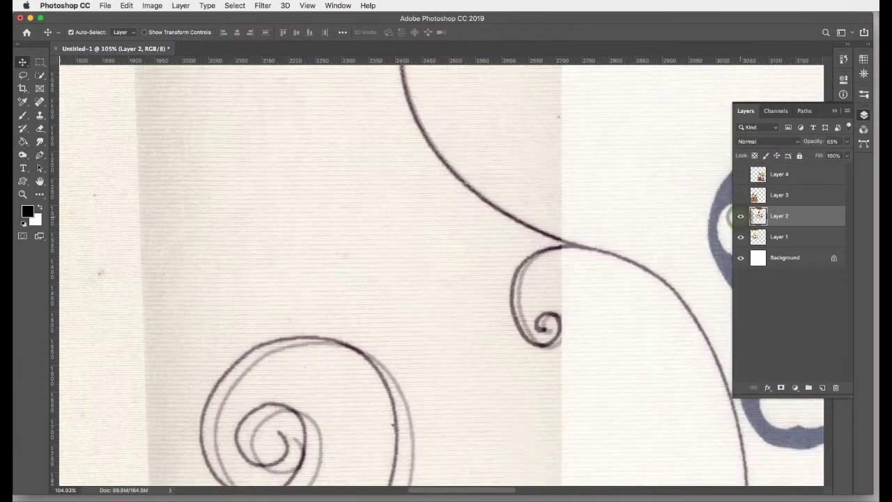
pyautogui.click(740, 236)
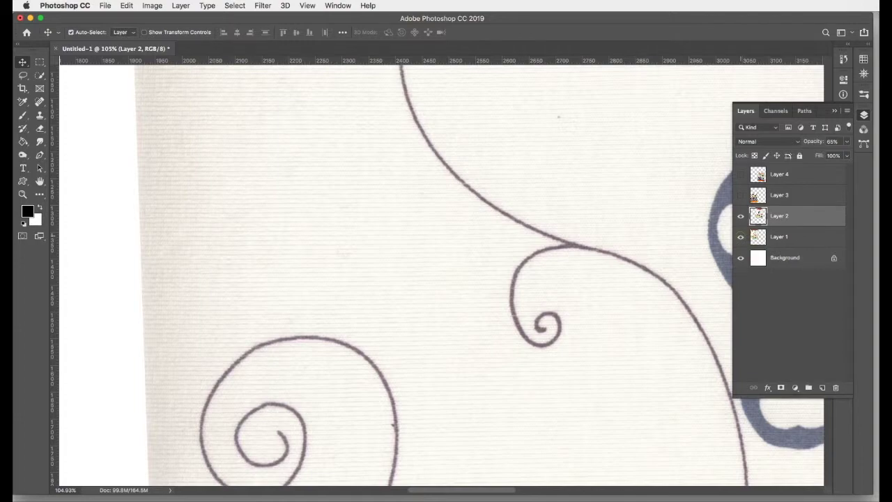
pyautogui.click(740, 236)
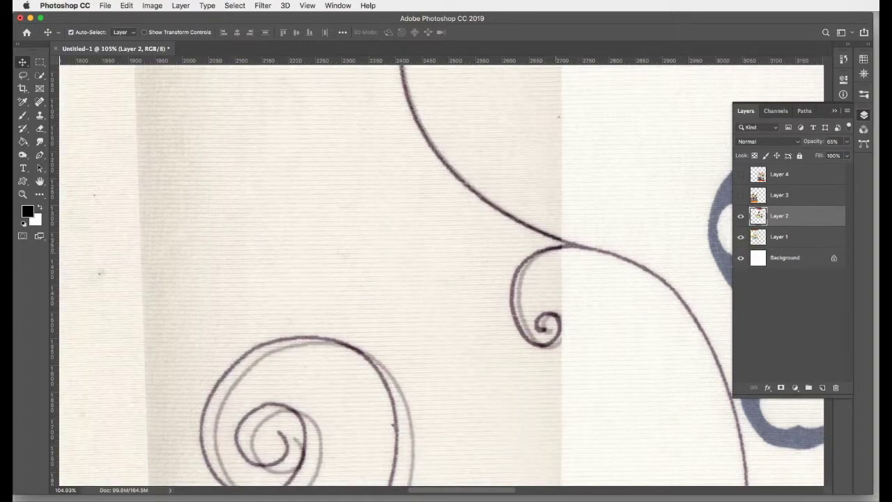
pyautogui.scroll(-10, 442, 275)
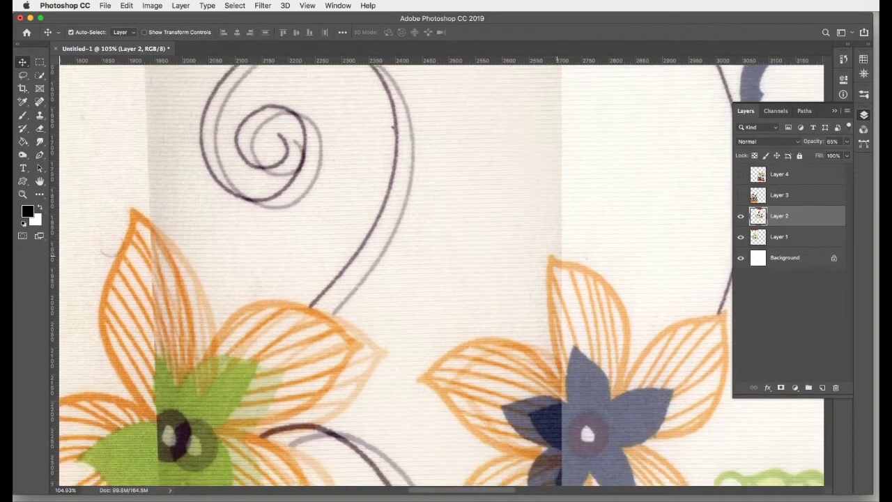
pyautogui.scroll(-3, 442, 275)
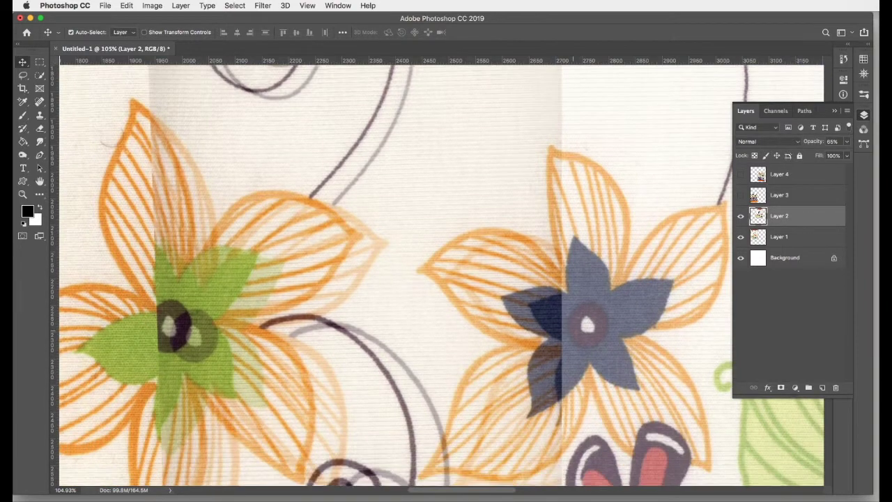
# Step: Zoom out to 25% to show the whole patchwork and start Free Transform on Layer 2
pyautogui.press('super+minus')
pyautogui.press('super+minus')
pyautogui.press('super+minus')
pyautogui.press('super+minus')
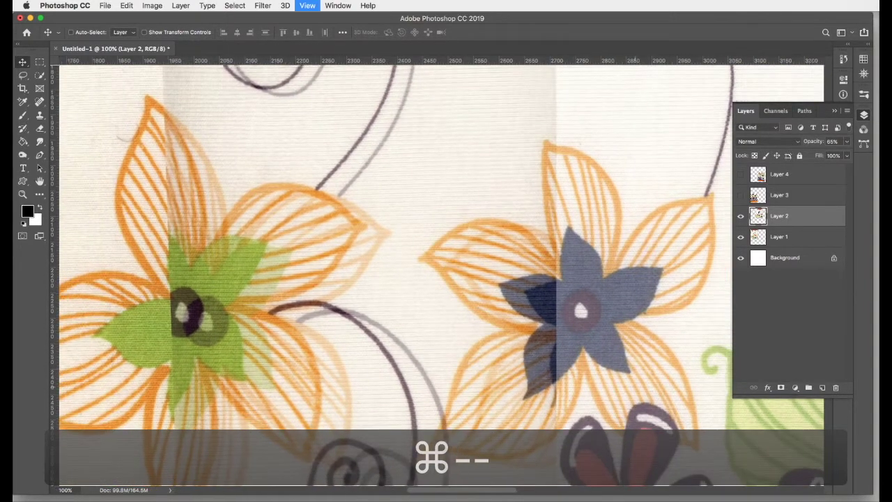
pyautogui.press('super+minus')
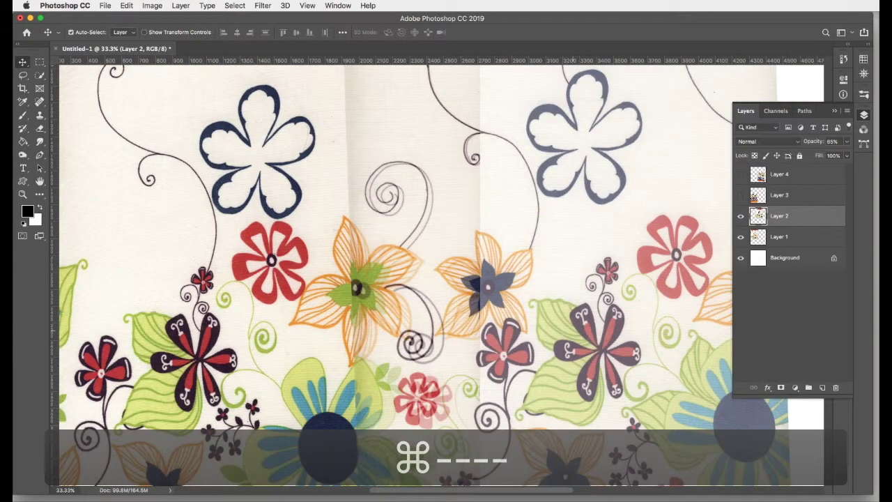
pyautogui.press('super+minus')
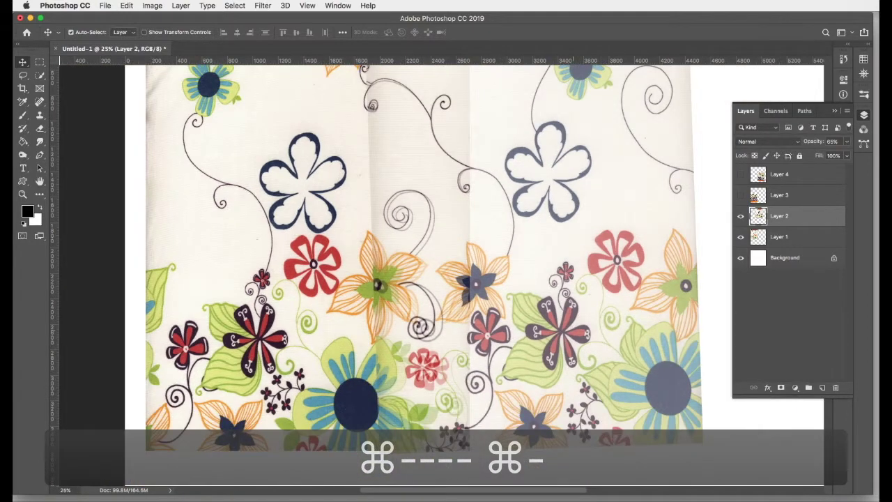
pyautogui.scroll(1, 507, 279)
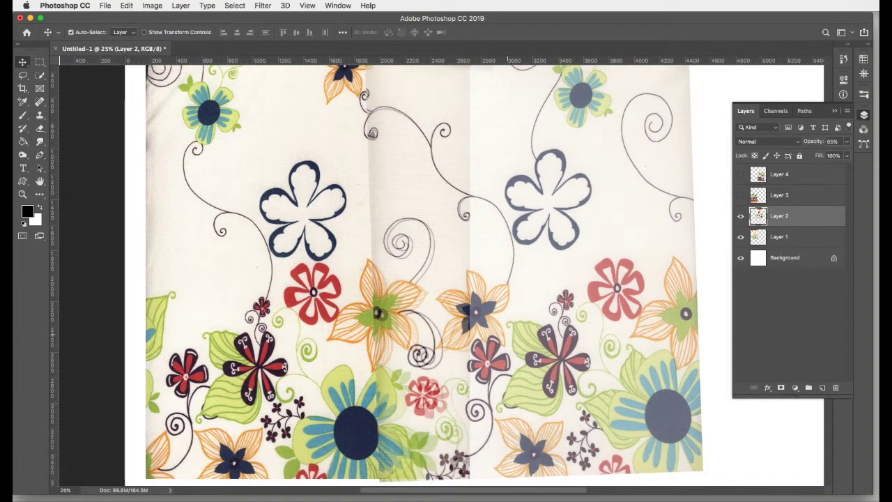
pyautogui.press('super+t')
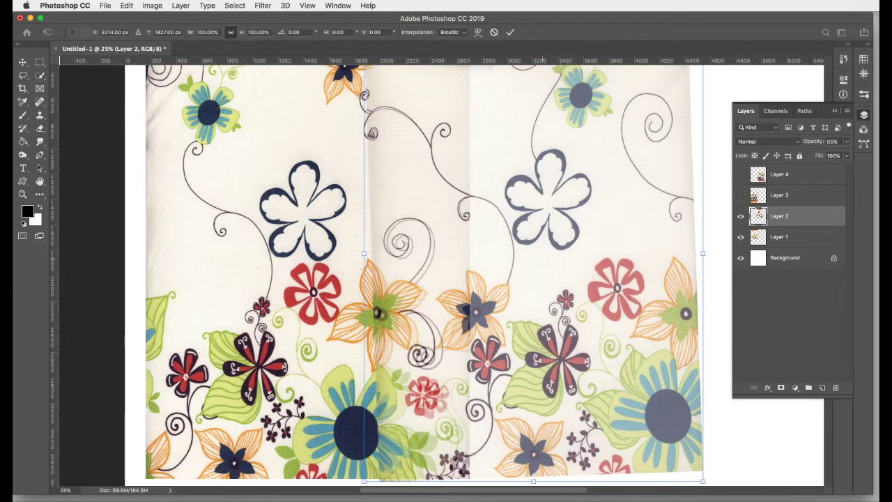
pyautogui.rightClick(543, 257)
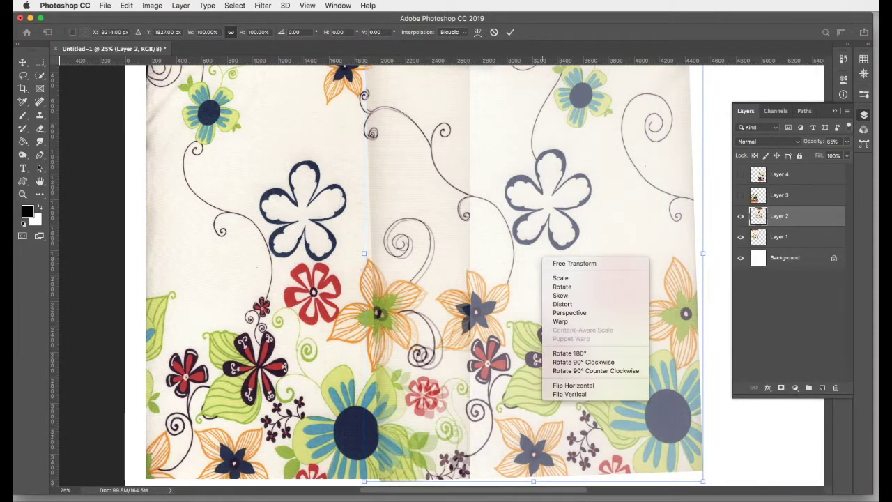
# Step: Switch Layer 2's transform to Warp and drag the mesh to shift the central flowers into alignment
pyautogui.click(560, 322)
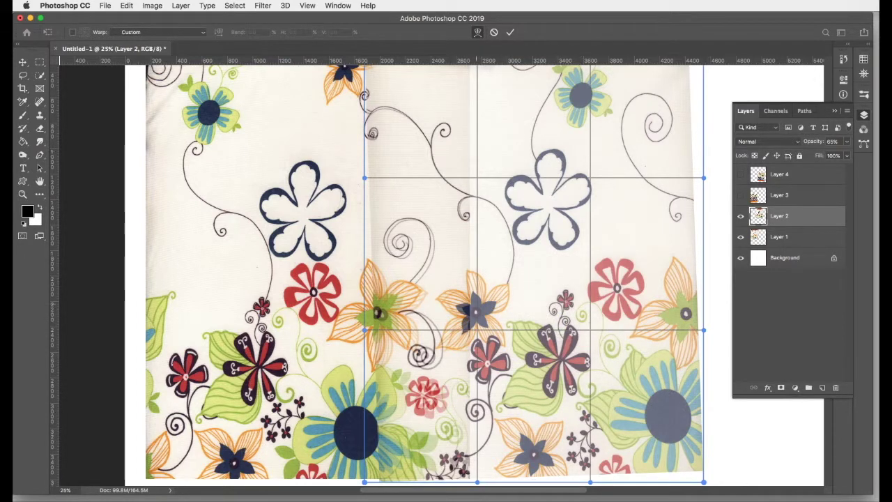
pyautogui.moveTo(455, 328); pyautogui.dragTo(460, 331)
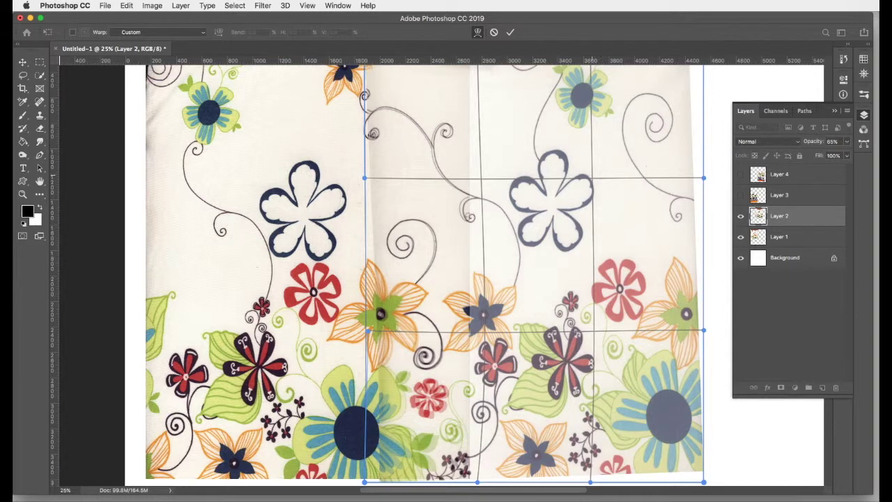
pyautogui.moveTo(591, 175); pyautogui.dragTo(581, 177)
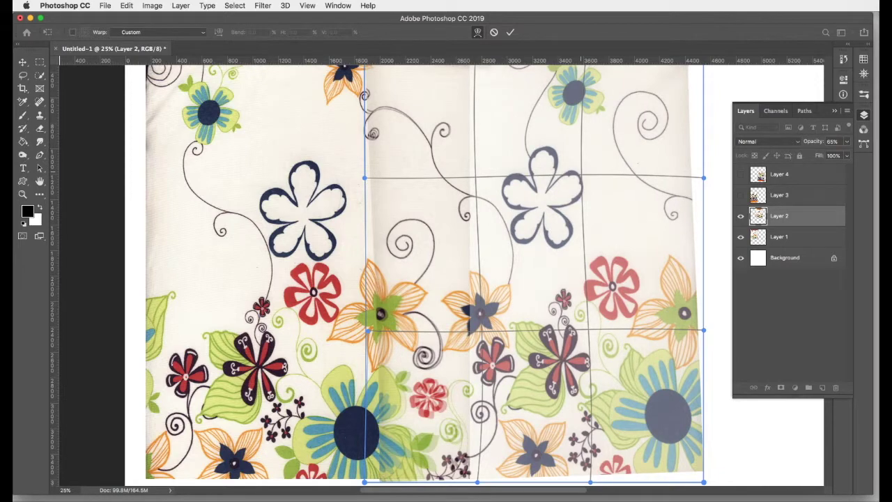
pyautogui.scroll(-2, 426, 274)
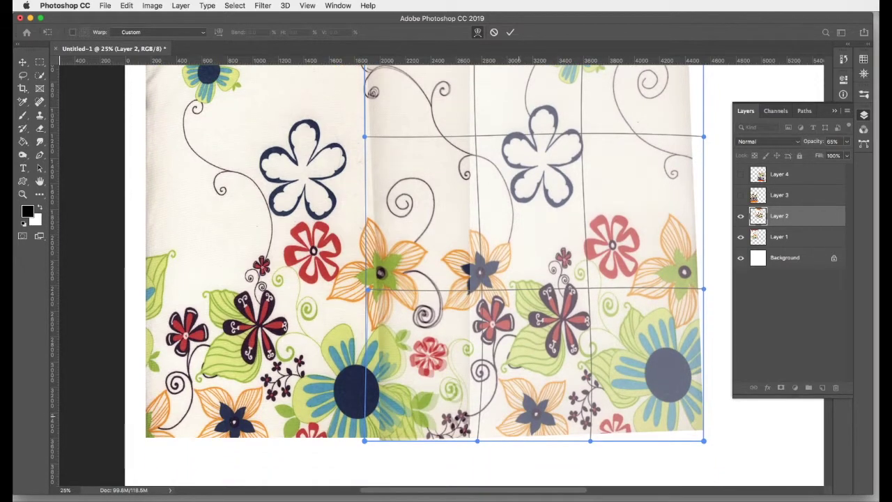
pyautogui.scroll(5, 446, 408)
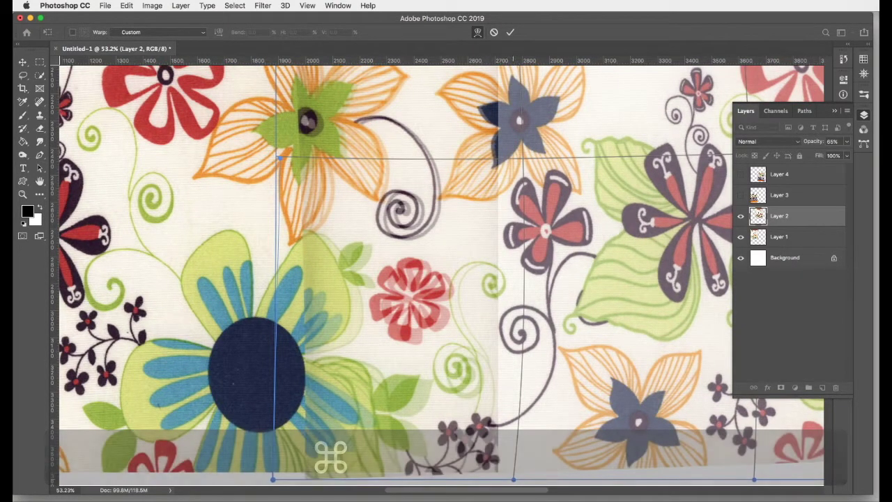
# Step: Bend Layer 2's bottom warp edge and shift the flowers up-left to match Layer 1
pyautogui.moveTo(513, 480); pyautogui.dragTo(547, 482)
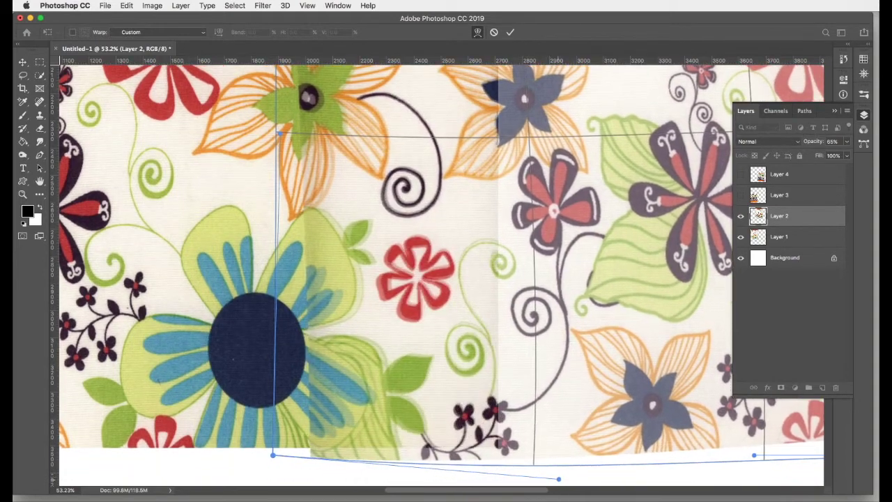
pyautogui.moveTo(558, 478); pyautogui.dragTo(560, 477)
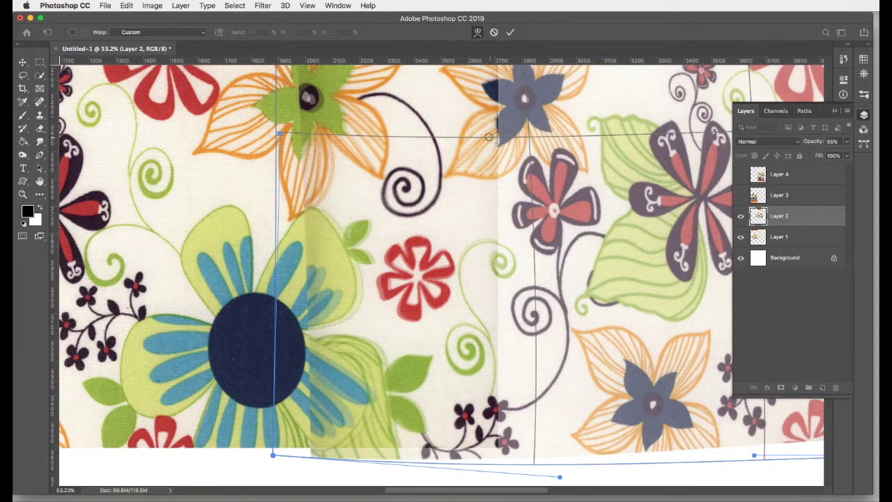
pyautogui.moveTo(490, 138); pyautogui.dragTo(490, 137)
# Step: Check the warped edges, commit the warp on Layer 2, and fit the document on screen
pyautogui.scroll(10, 439, 276)
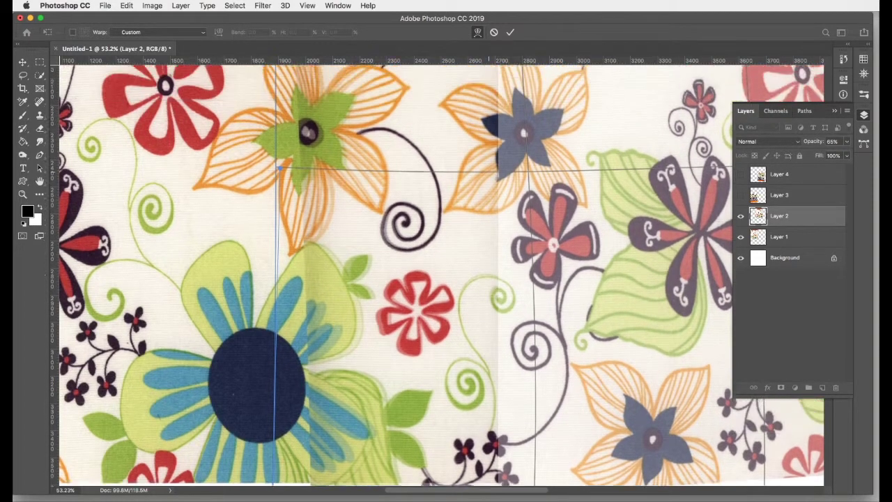
pyautogui.scroll(8, 439, 275)
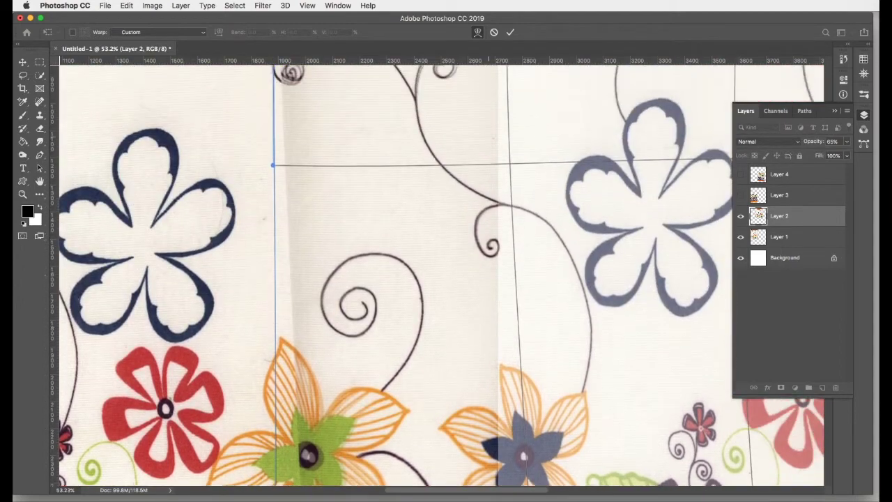
pyautogui.scroll(5, 439, 275)
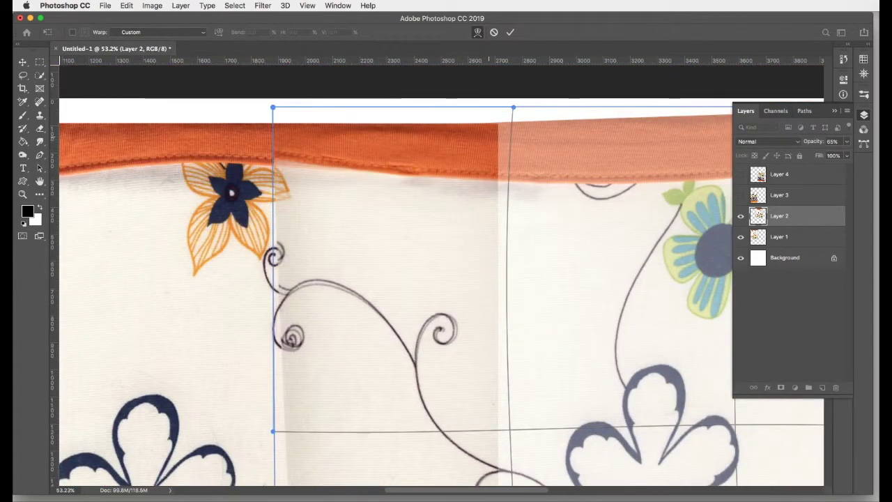
pyautogui.scroll(-20, 439, 275)
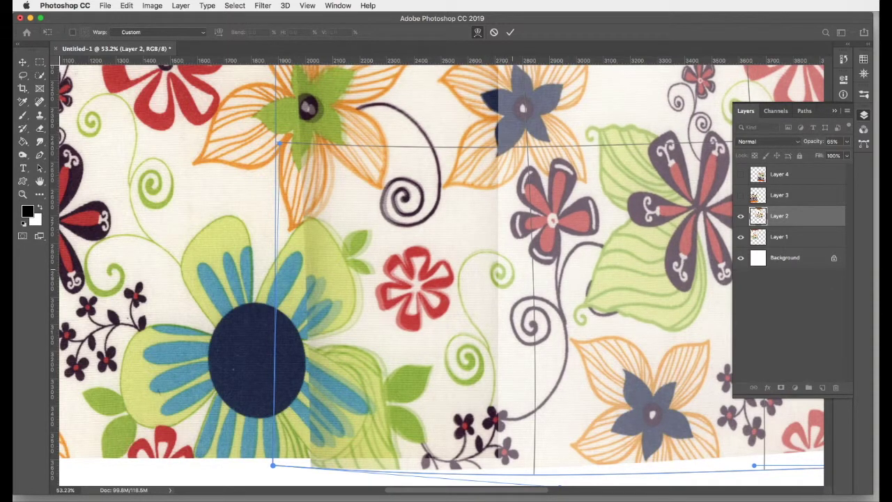
pyautogui.scroll(-5, 438, 274)
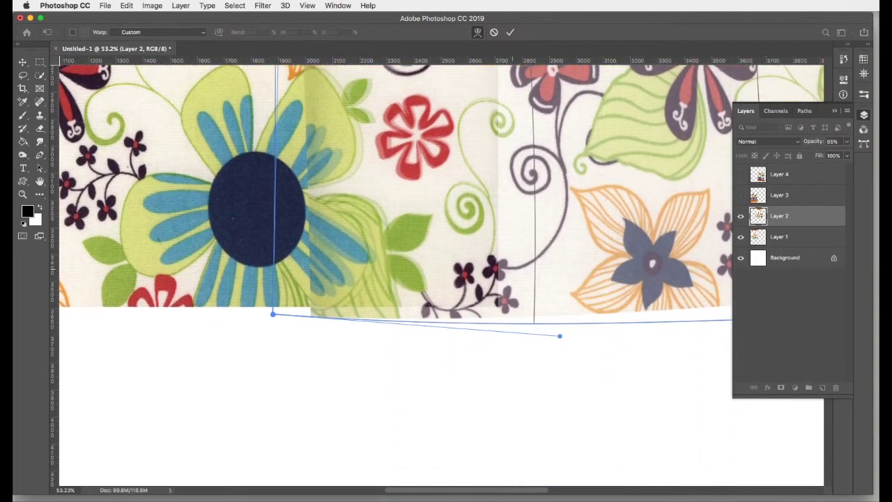
pyautogui.scroll(6, 437, 275)
pyautogui.scroll(15, 438, 274)
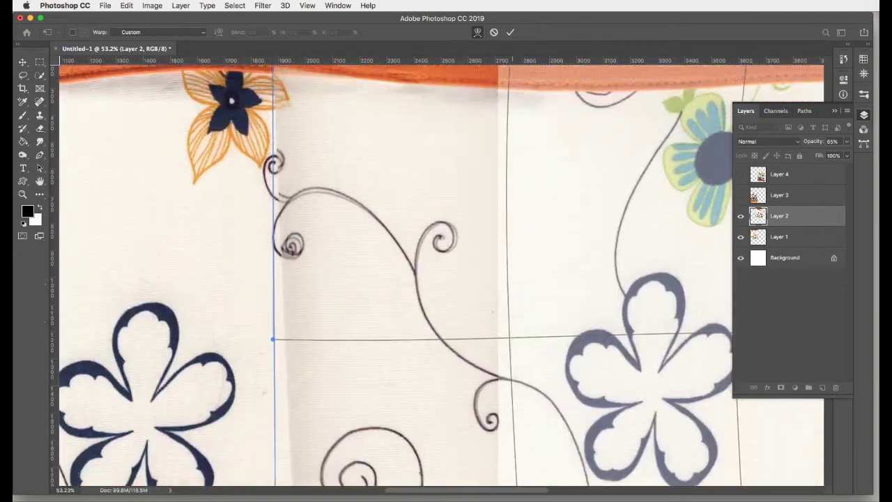
pyautogui.scroll(-10, 438, 275)
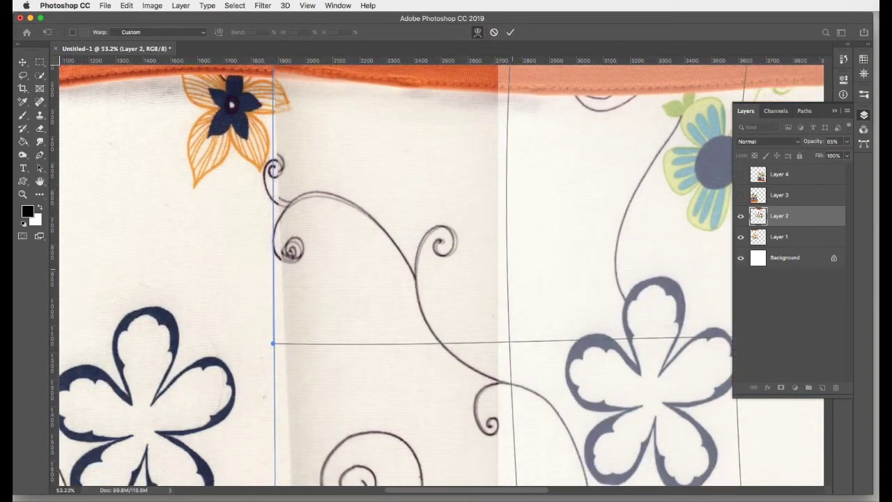
pyautogui.scroll(4, 438, 274)
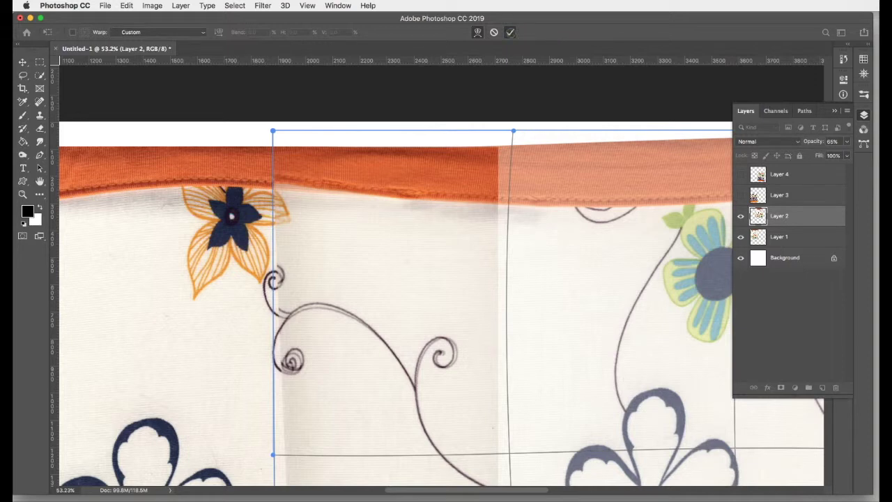
pyautogui.click(511, 32)
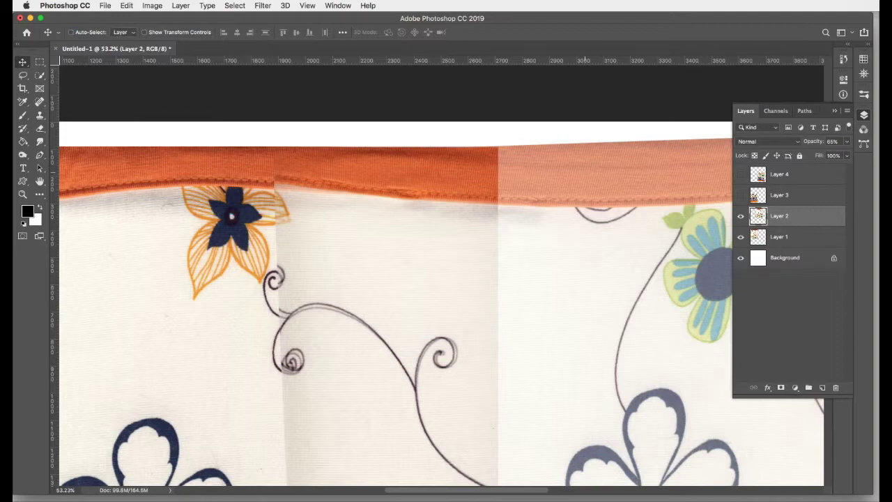
pyautogui.press('super+0')
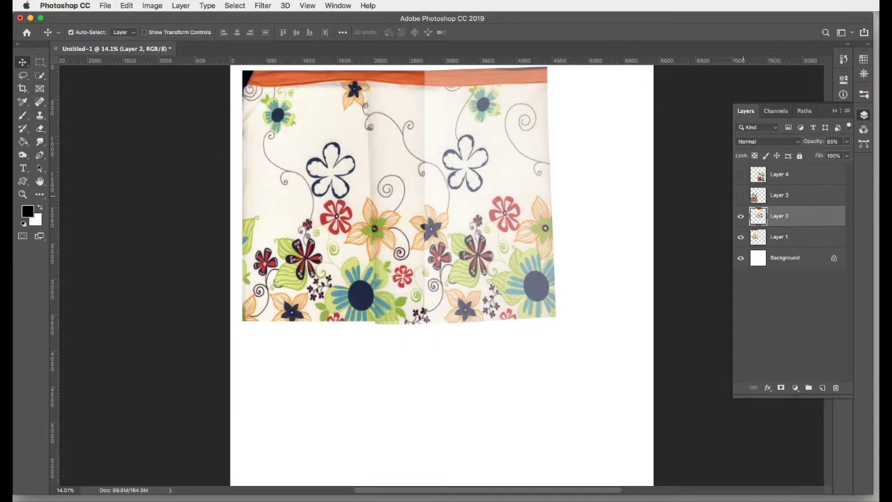
# Step: Show Layer 3's lower-left tile, set Layer 2's opacity back to 100%, and turn off Auto-Select
pyautogui.click(741, 195)
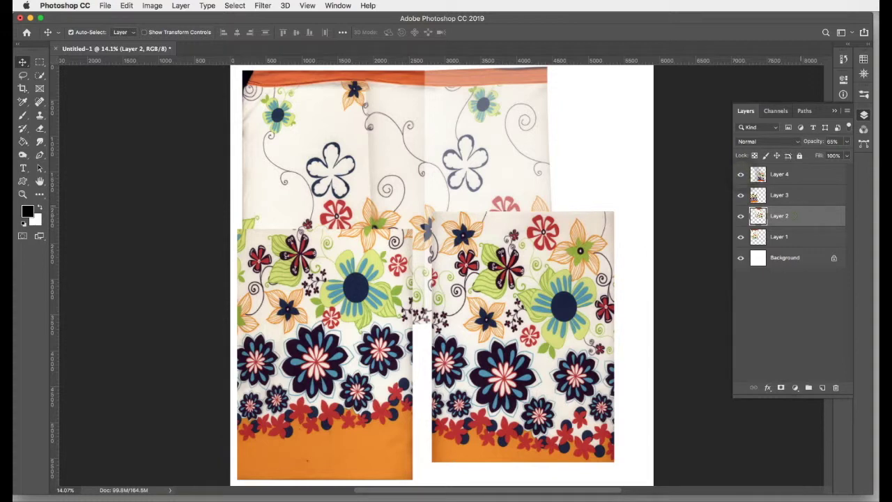
pyautogui.click(847, 141)
pyautogui.moveTo(828, 155); pyautogui.dragTo(845, 155)
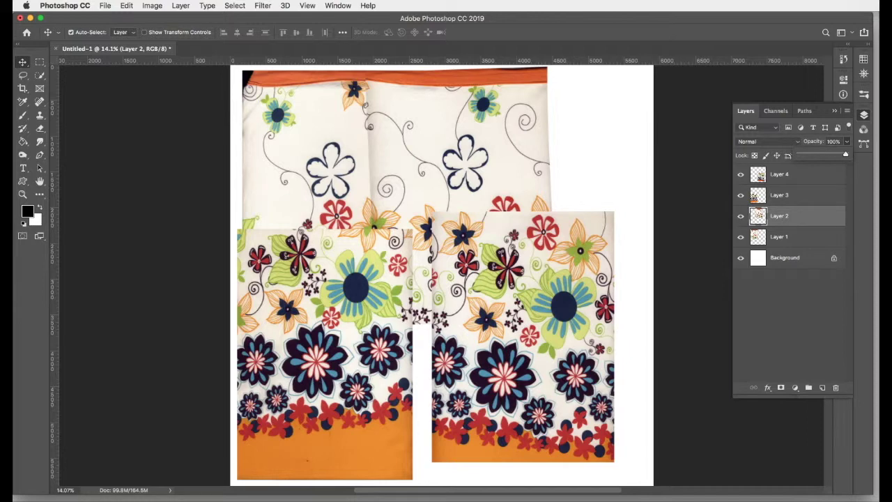
pyautogui.click(70, 32)
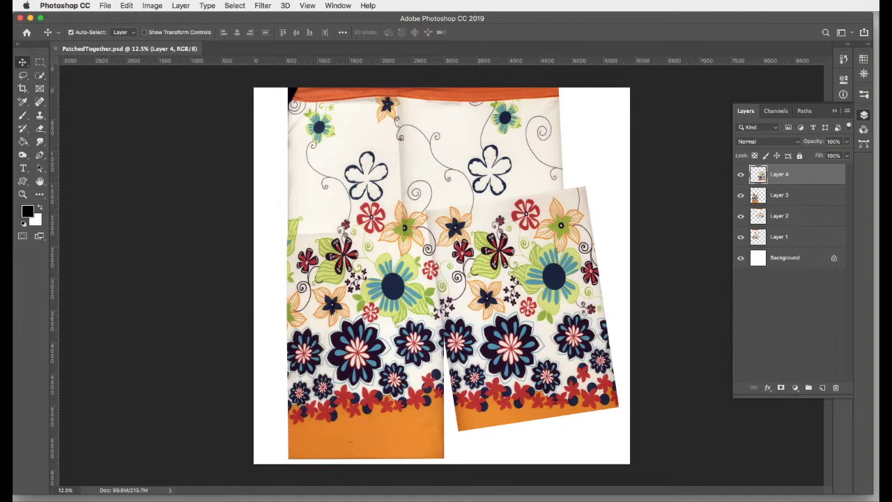
# Step: Toggle the Move tool's Auto-Select option off and back on
pyautogui.click(70, 32)
pyautogui.click(70, 32)
# Step: Hide Layers 3 and 4, then add a white layer mask to Layer 2
pyautogui.click(741, 175)
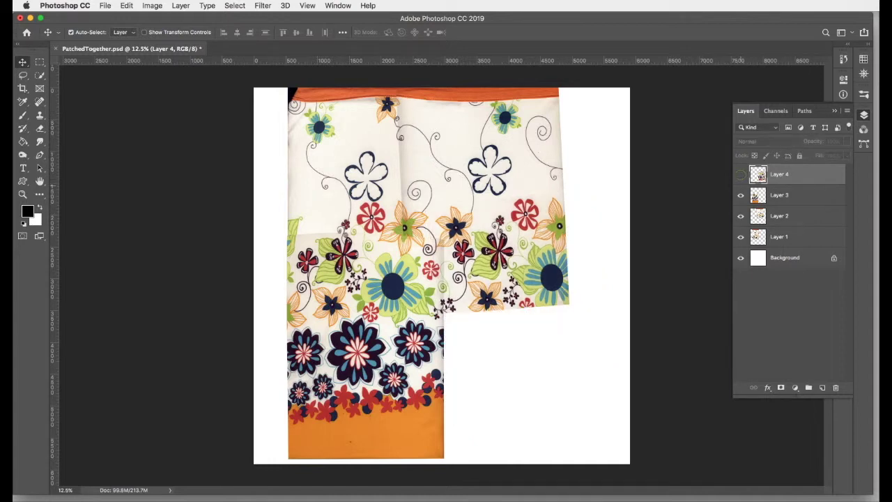
pyautogui.click(741, 195)
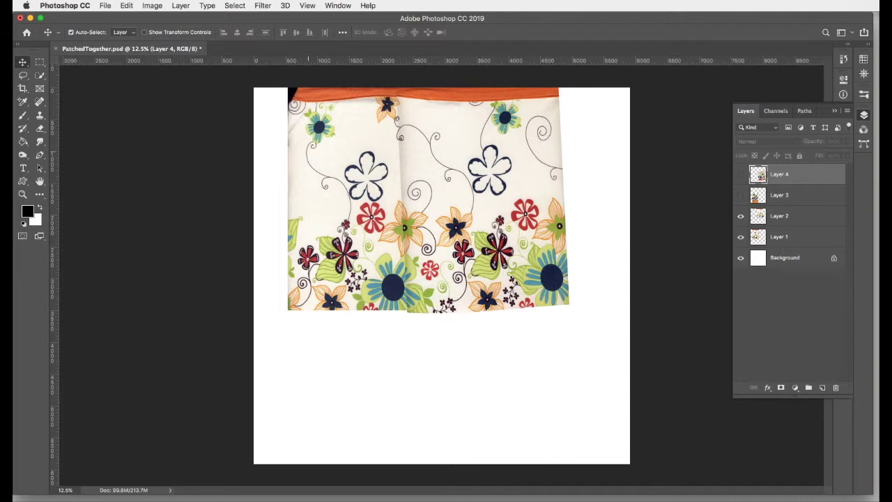
pyautogui.click(795, 216)
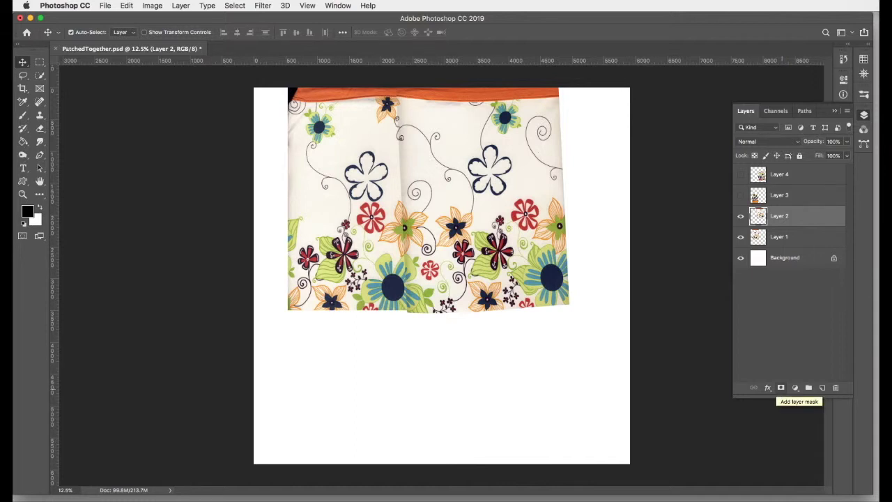
pyautogui.click(780, 388)
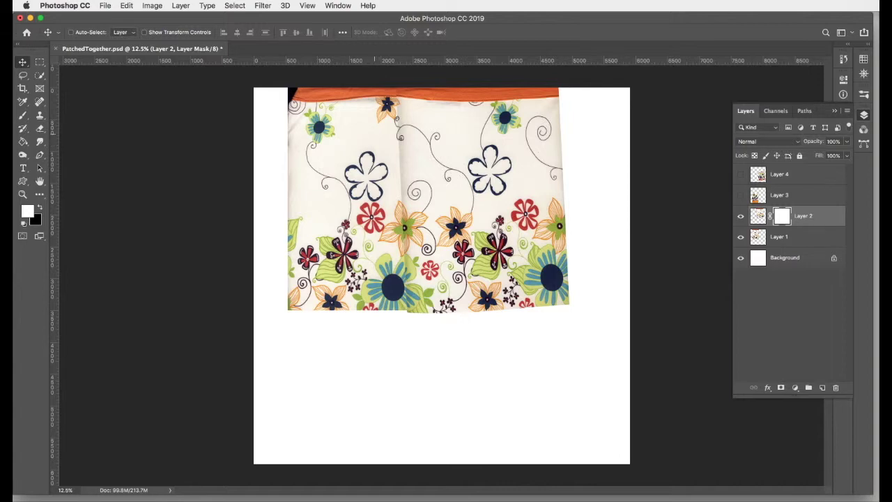
pyautogui.scroll(3, 365, 116)
pyautogui.scroll(2, 365, 115)
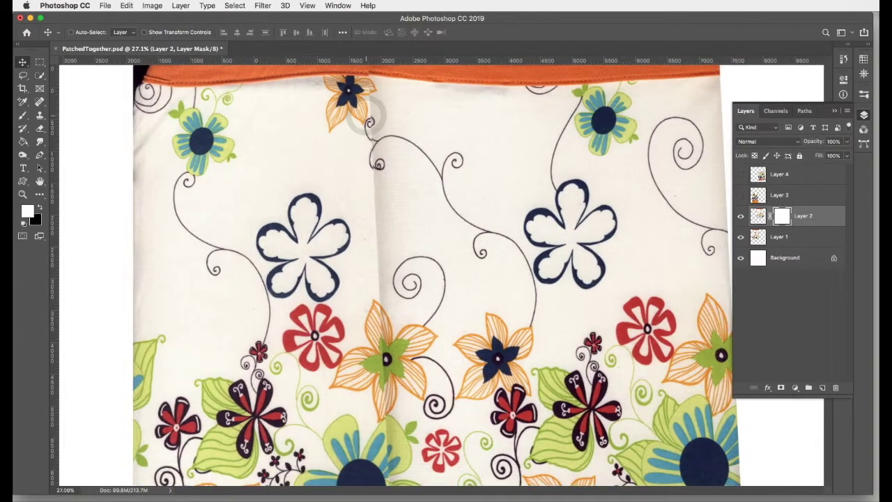
# Step: Zoom in on the vertical seam and select the Brush tool
pyautogui.press('super')
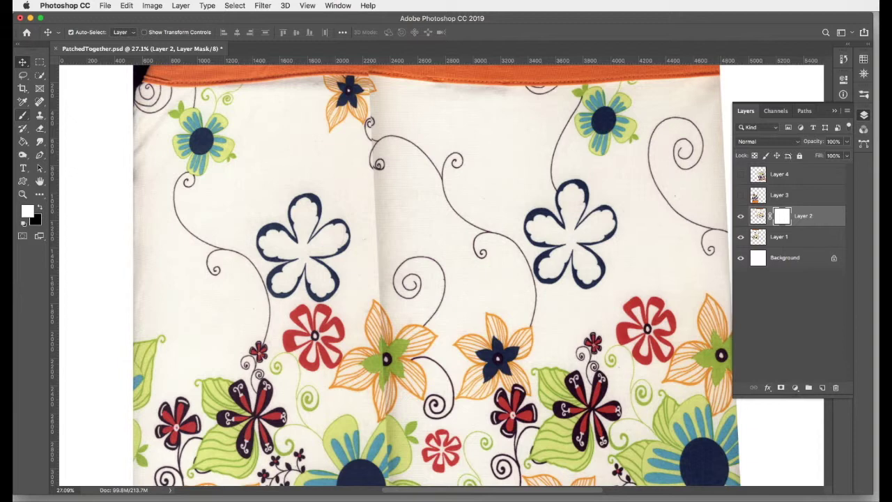
pyautogui.click(22, 116)
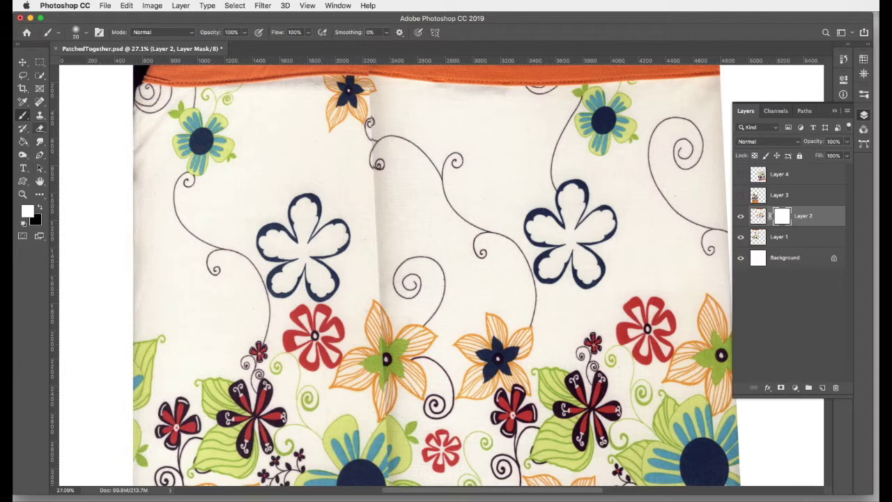
# Step: Use the Brush with black as foreground, targeting Layer 2's layer mask
pyautogui.click(40, 129)
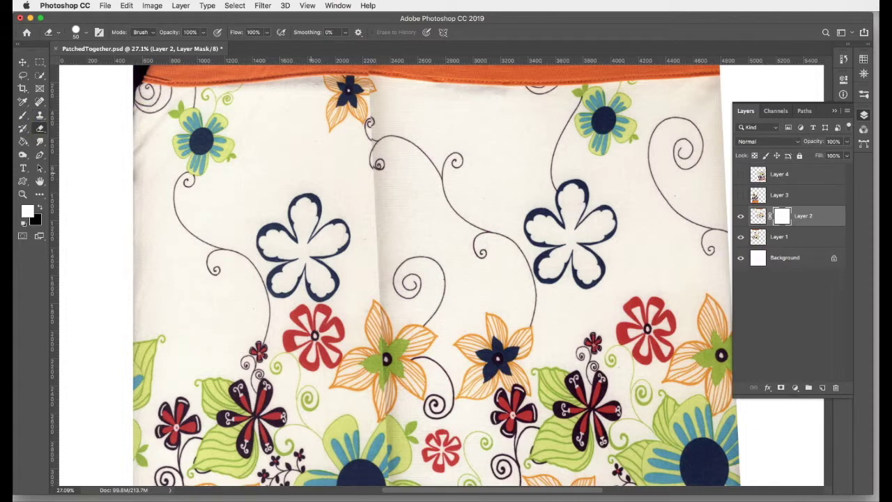
pyautogui.press('b')
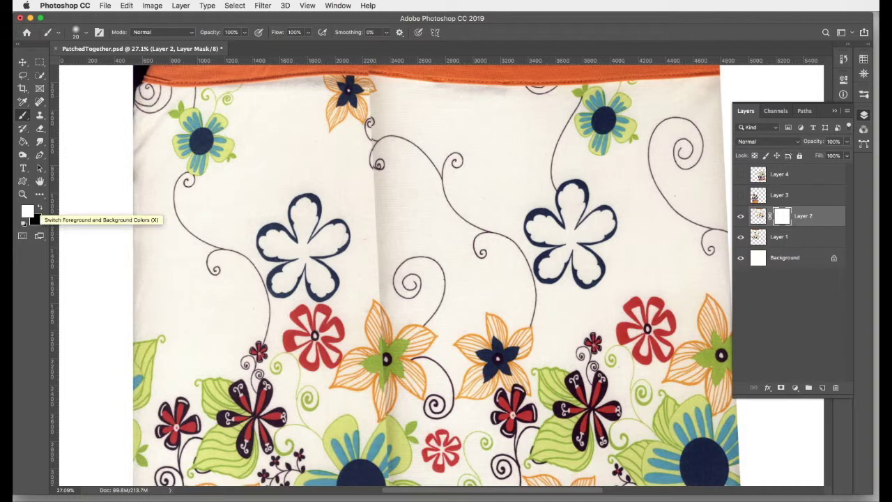
pyautogui.press('x')
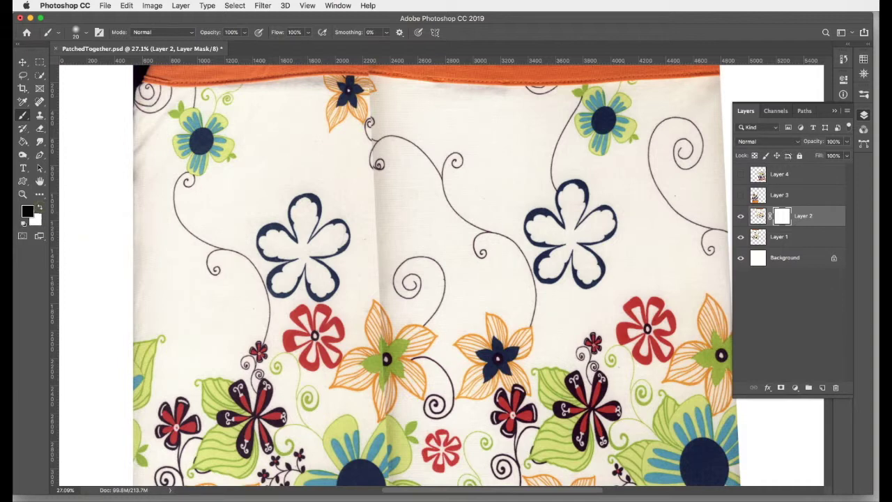
pyautogui.press('x')
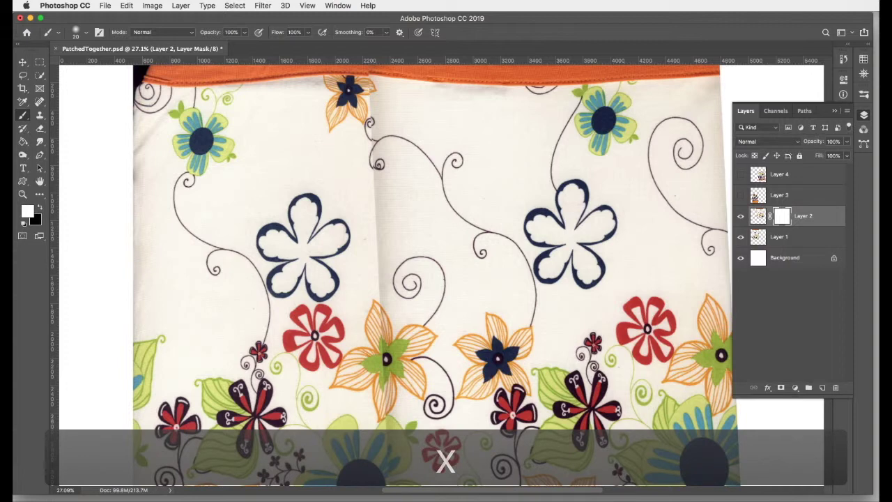
pyautogui.press('x')
pyautogui.press('x')
pyautogui.press('x')
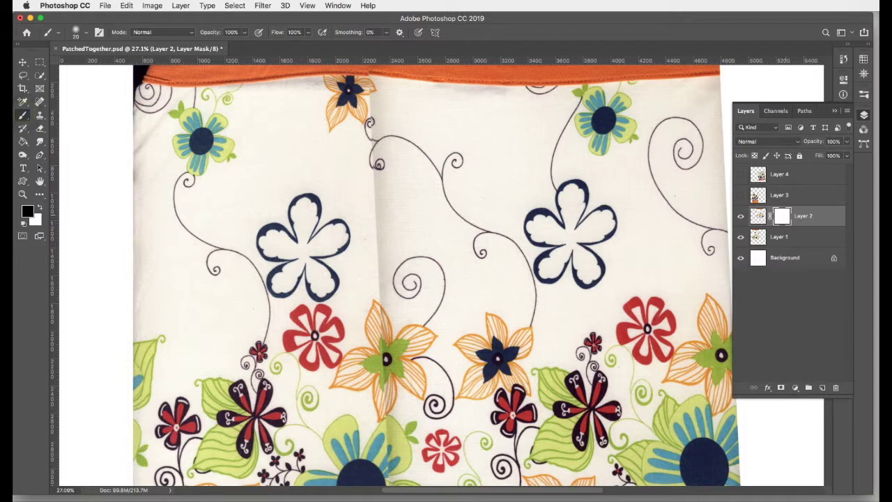
pyautogui.click(785, 216)
pyautogui.click(758, 216)
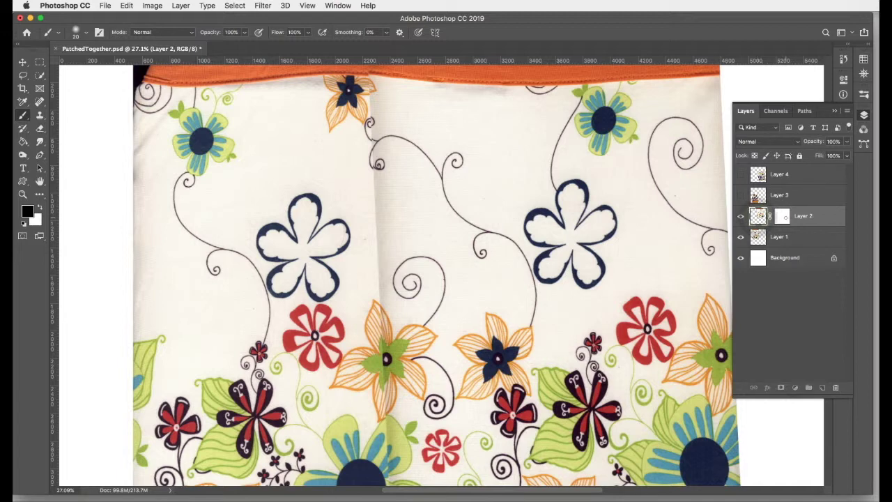
pyautogui.click(782, 216)
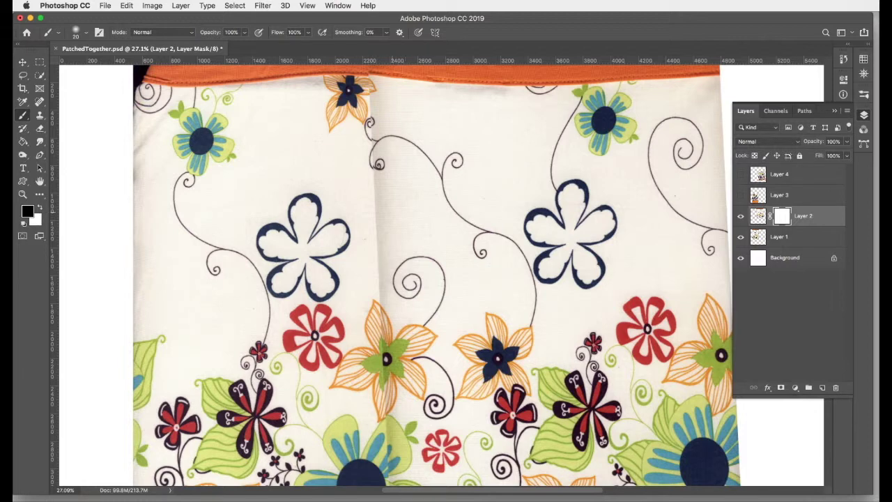
# Step: Set the soft brush size to 62 px
pyautogui.click(80, 32)
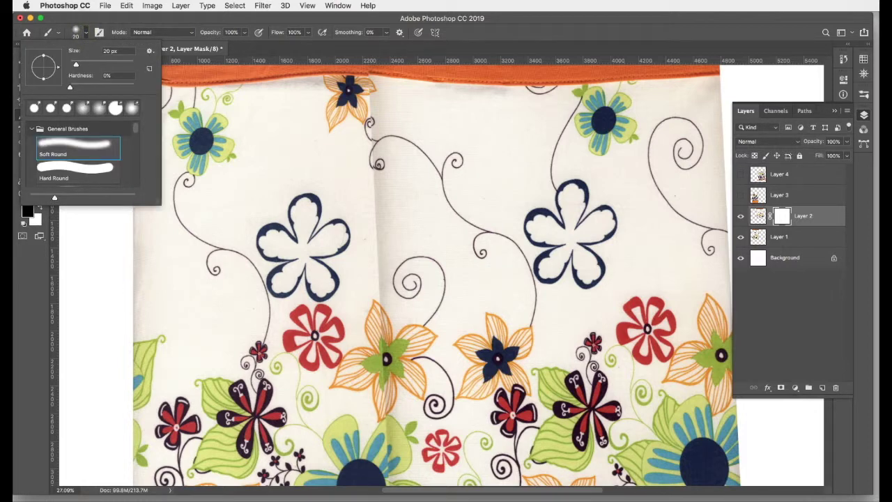
pyautogui.moveTo(76, 64)
pyautogui.mouseDown()
pyautogui.moveTo(88, 65)
pyautogui.moveTo(82, 87)
pyautogui.moveTo(108, 87)
pyautogui.moveTo(70, 87)
pyautogui.moveTo(133, 87)
pyautogui.moveTo(99, 87)
pyautogui.mouseUp()
pyautogui.press('Return')
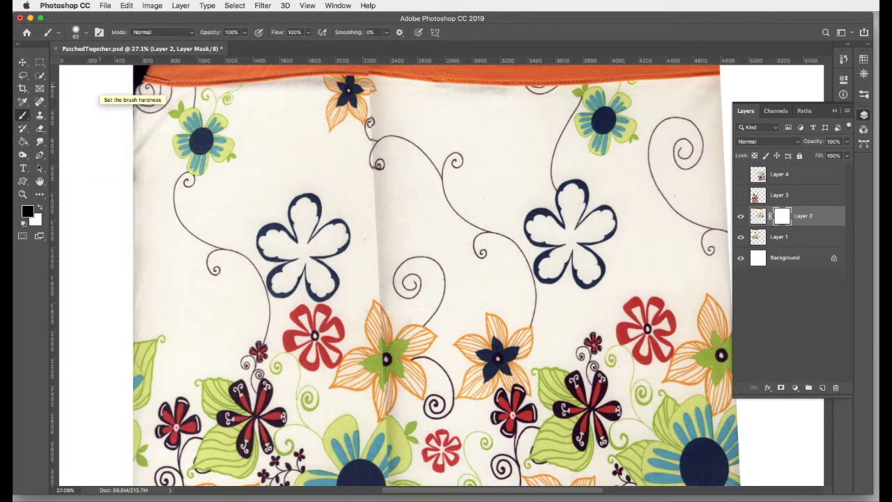
pyautogui.press(']')
pyautogui.press(']')
pyautogui.press(']')
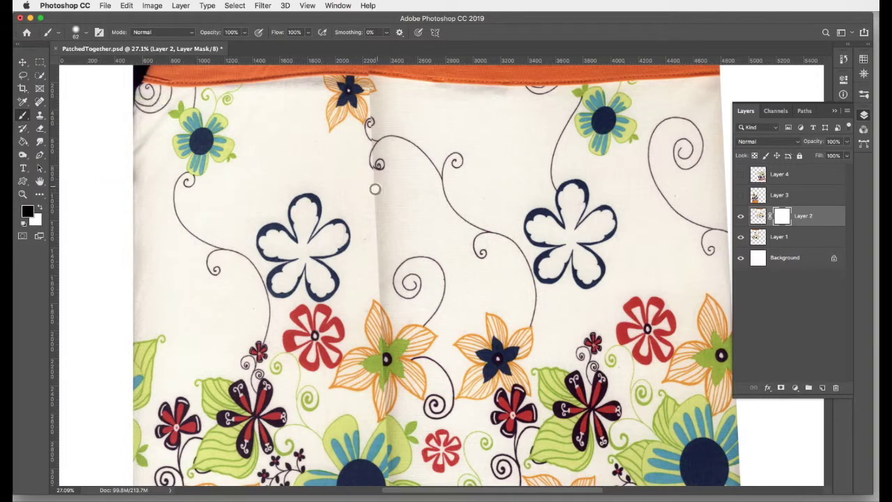
# Step: Paint black along the upper seam up to the orange band and back down to the blue flower
pyautogui.click(375, 184)
pyautogui.click(379, 161)
pyautogui.click(387, 168)
pyautogui.click(376, 151)
pyautogui.click(375, 139)
pyautogui.click(376, 137)
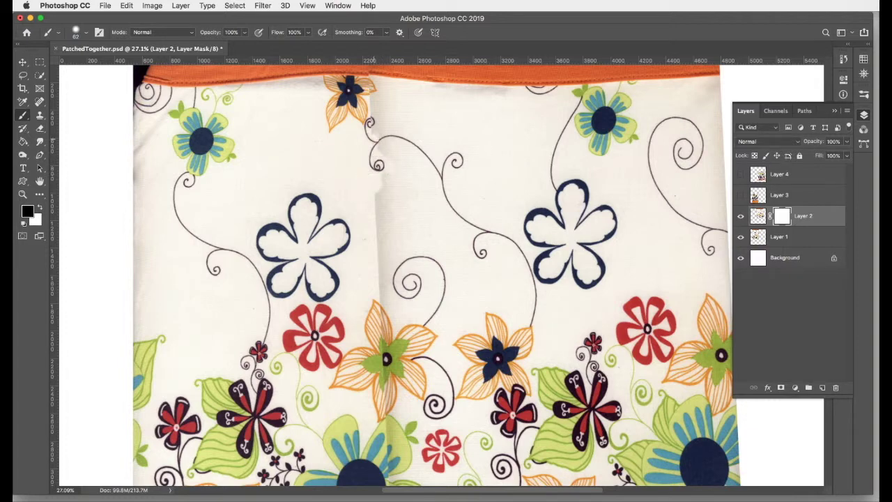
pyautogui.click(376, 127)
pyautogui.click(373, 117)
pyautogui.click(372, 104)
pyautogui.click(372, 91)
pyautogui.click(373, 79)
pyautogui.click(386, 73)
pyautogui.click(385, 78)
pyautogui.click(410, 76)
pyautogui.click(383, 84)
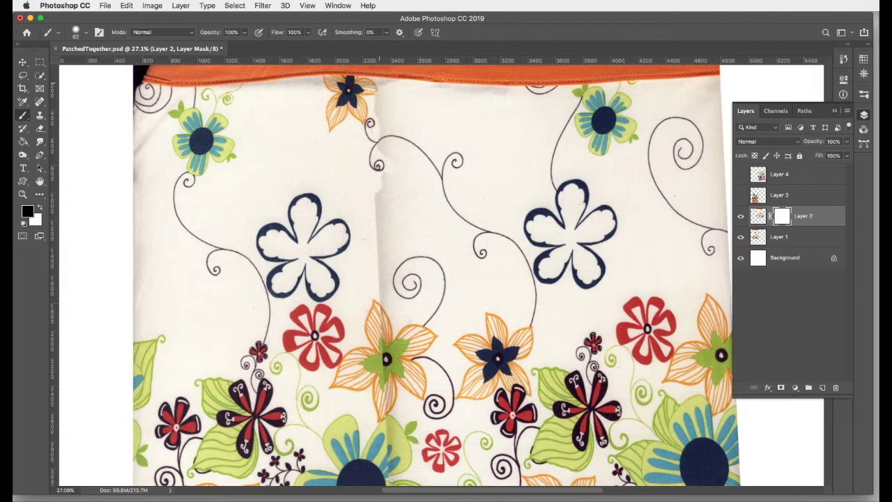
pyautogui.click(380, 101)
pyautogui.click(377, 110)
pyautogui.click(382, 123)
pyautogui.click(383, 137)
pyautogui.click(388, 139)
pyautogui.click(385, 149)
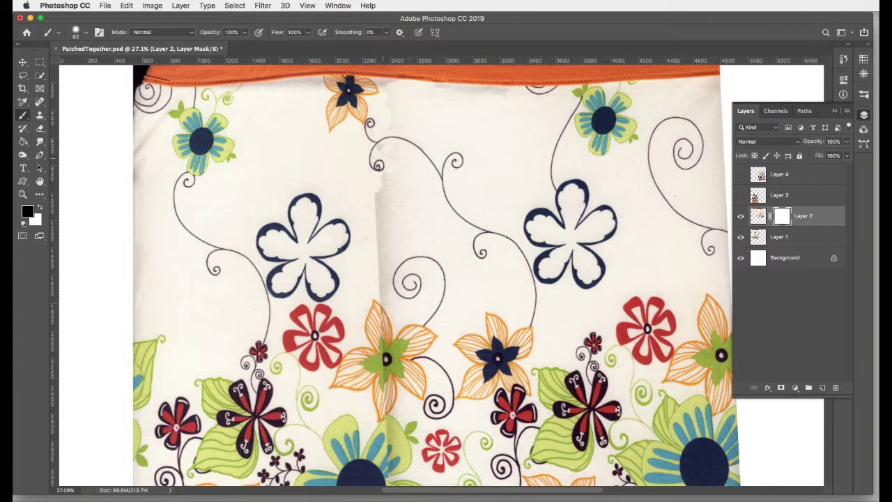
pyautogui.click(391, 185)
pyautogui.moveTo(382, 181); pyautogui.dragTo(383, 238)
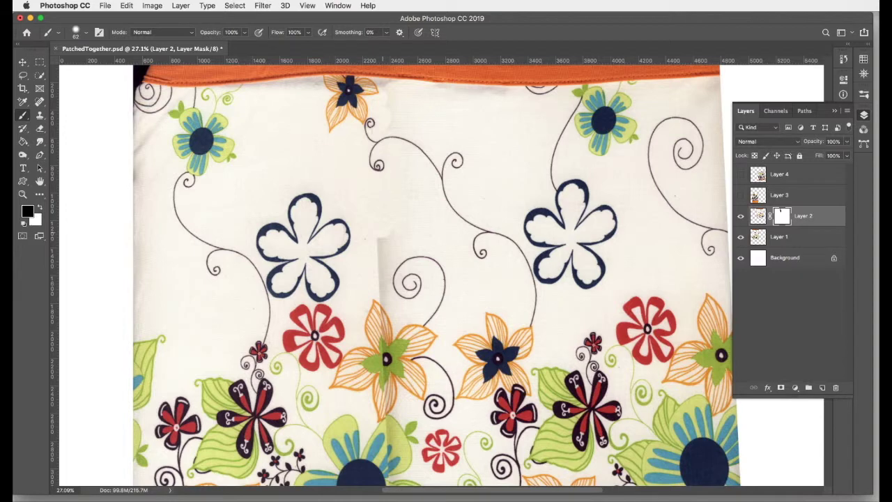
# Step: Enlarge the brush to 175 px and paint out the lower seam and uneven orange band edge
pyautogui.press('[')
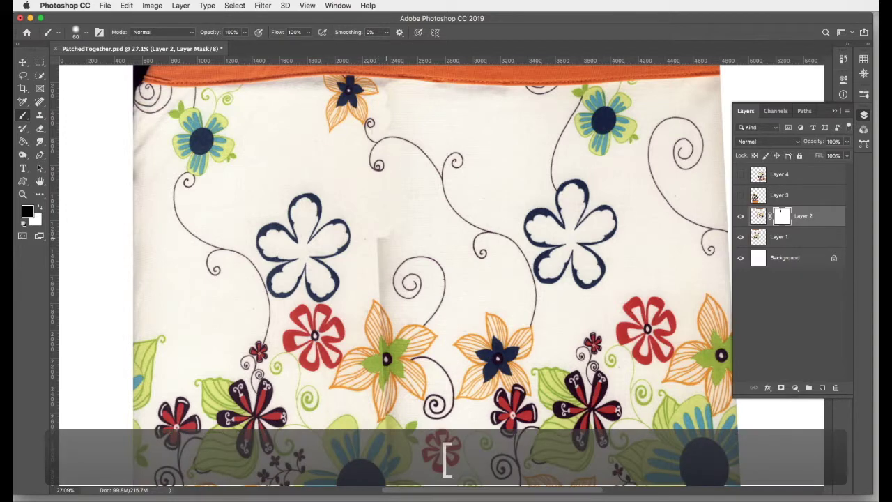
pyautogui.press('[')
pyautogui.press('[')
pyautogui.press('[')
pyautogui.press('[')
pyautogui.press('[')
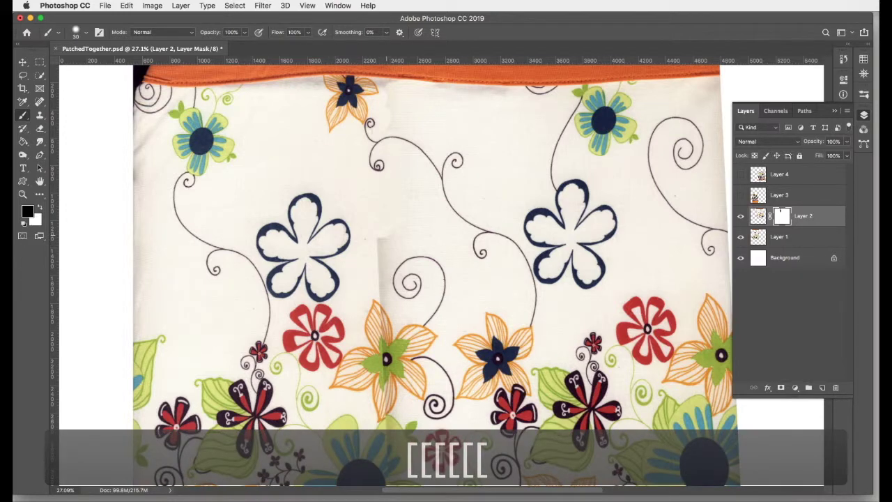
pyautogui.press(']')
pyautogui.press(']')
pyautogui.press(']')
pyautogui.press(']')
pyautogui.press(']')
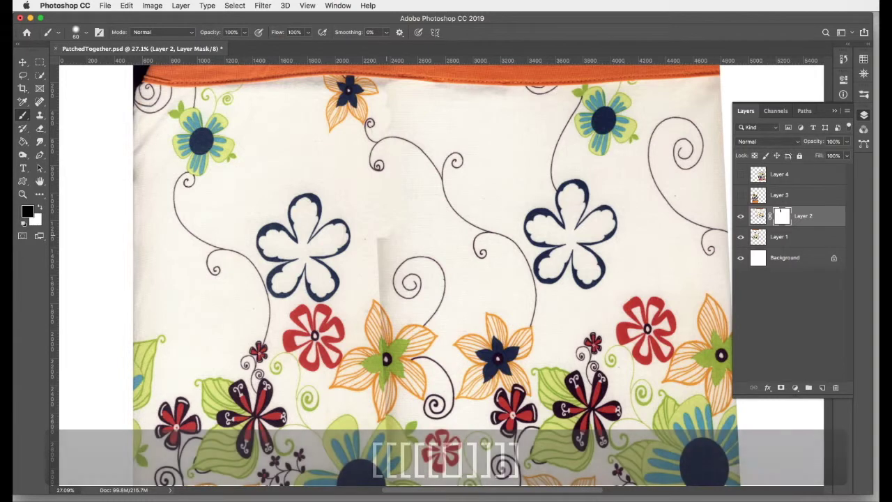
pyautogui.press(']')
pyautogui.press(']')
pyautogui.press(']')
pyautogui.press(']')
pyautogui.press(']')
pyautogui.press(']')
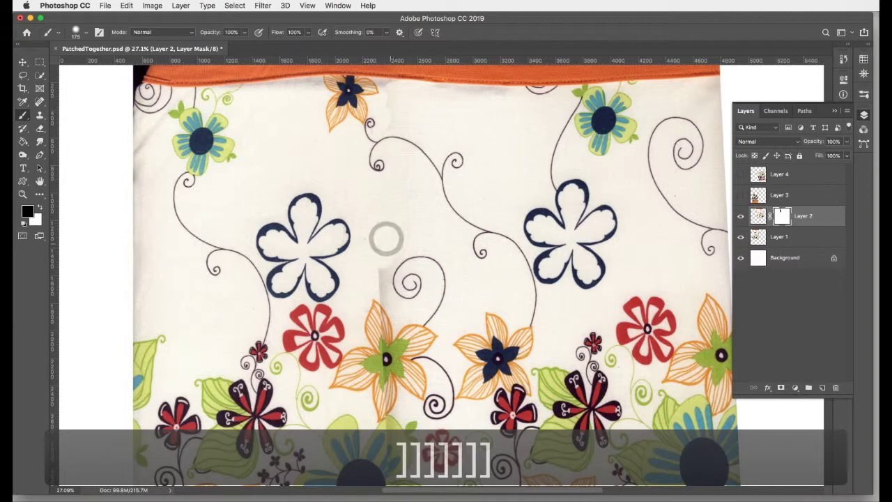
pyautogui.moveTo(384, 280)
pyautogui.mouseDown()
pyautogui.moveTo(389, 342)
pyautogui.moveTo(408, 331)
pyautogui.moveTo(418, 341)
pyautogui.moveTo(390, 361)
pyautogui.moveTo(394, 472)
pyautogui.mouseUp()
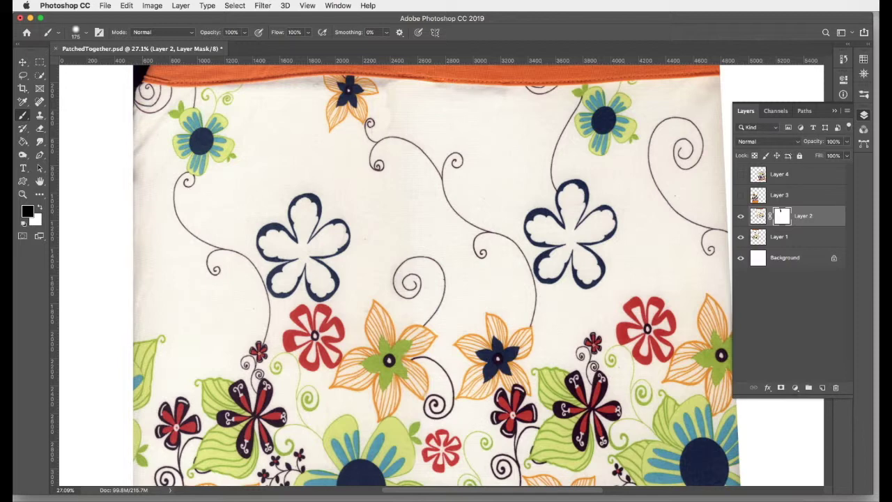
pyautogui.click(493, 94)
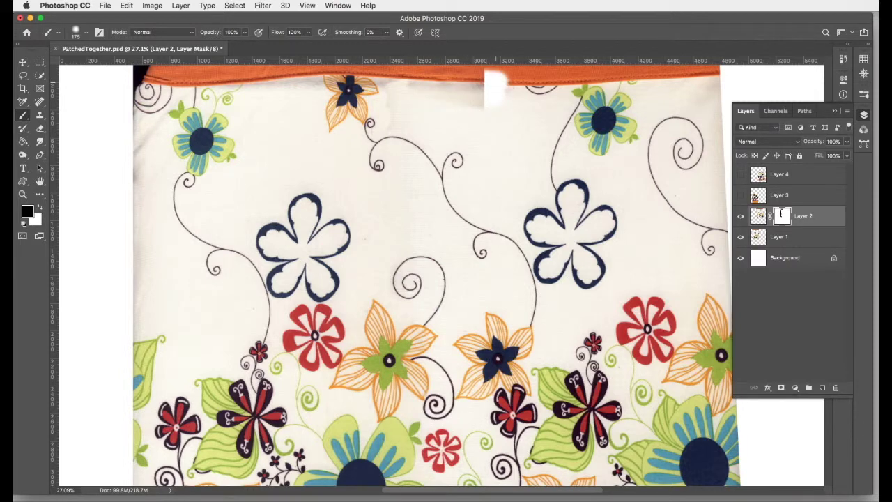
# Step: Touch up Layer 2's mask, painting white to restore the orange band along the top border
pyautogui.click(503, 78)
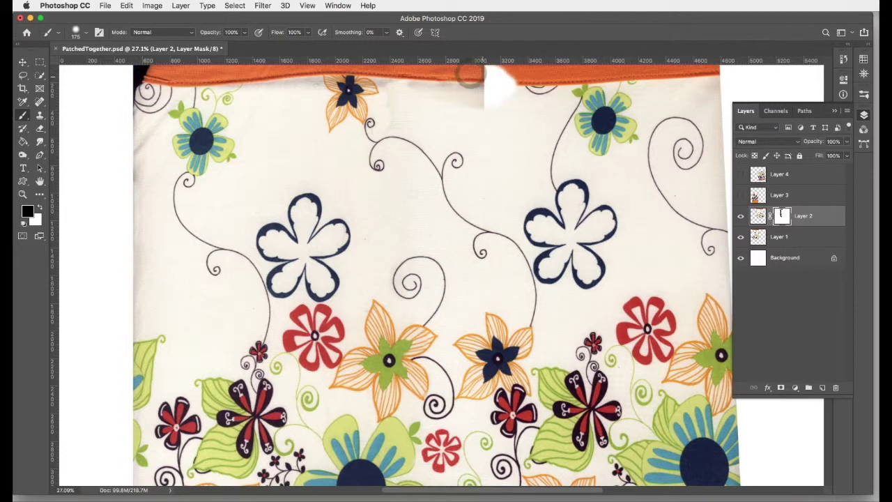
pyautogui.press('x')
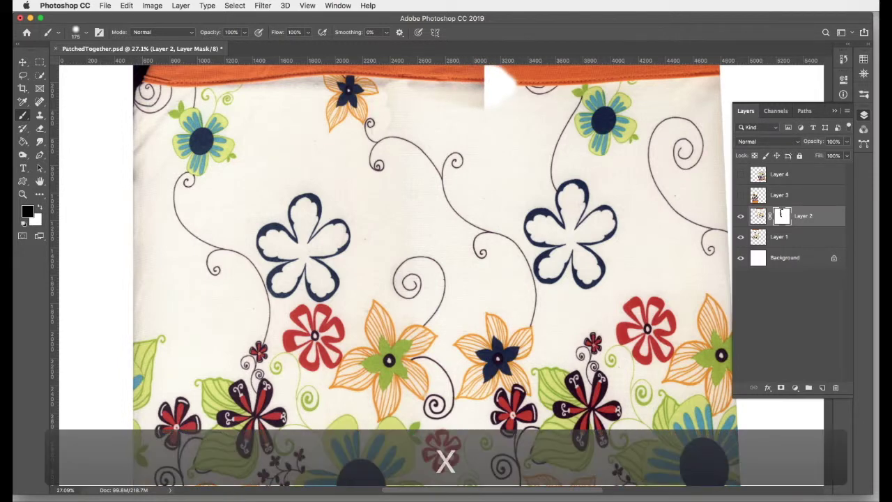
pyautogui.moveTo(505, 80); pyautogui.dragTo(497, 80)
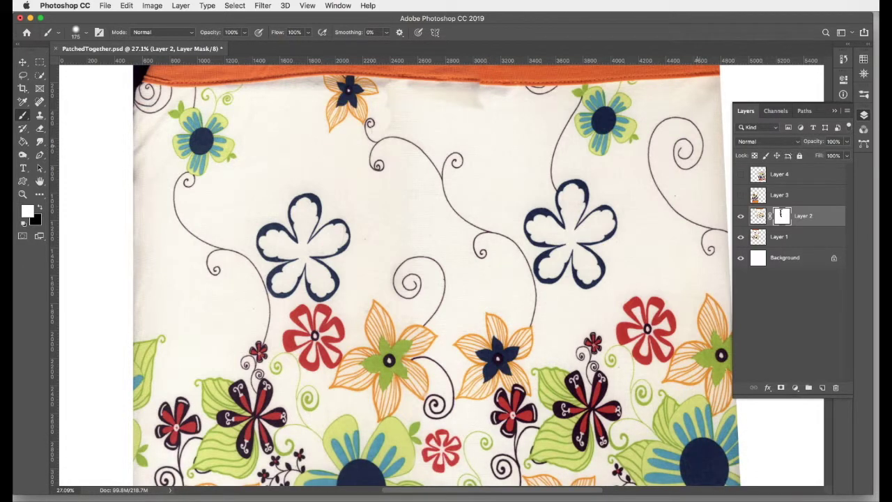
pyautogui.scroll(-1, 432, 279)
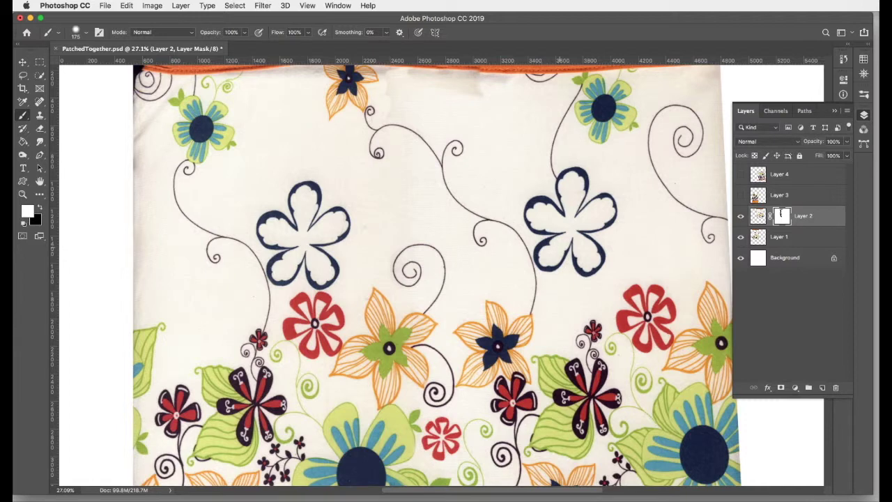
pyautogui.scroll(-6, 438, 275)
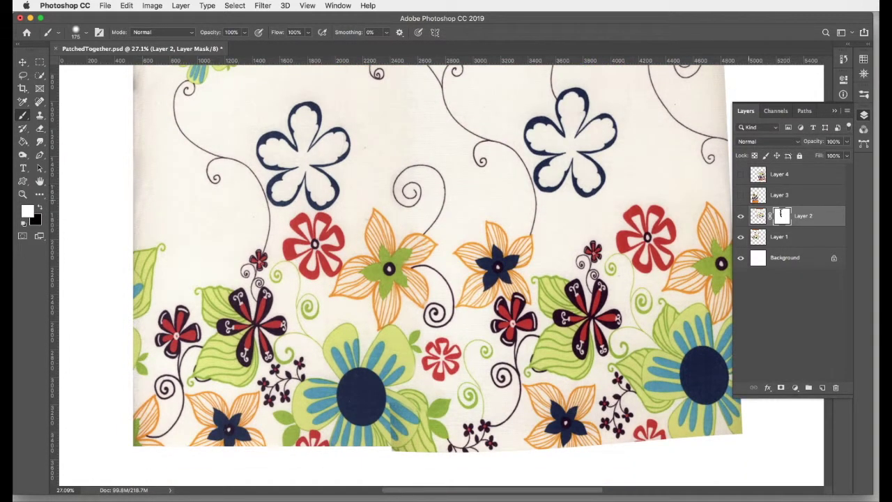
# Step: Show and select Layer 3, add a white layer mask, and paint black along its left seam
pyautogui.click(741, 195)
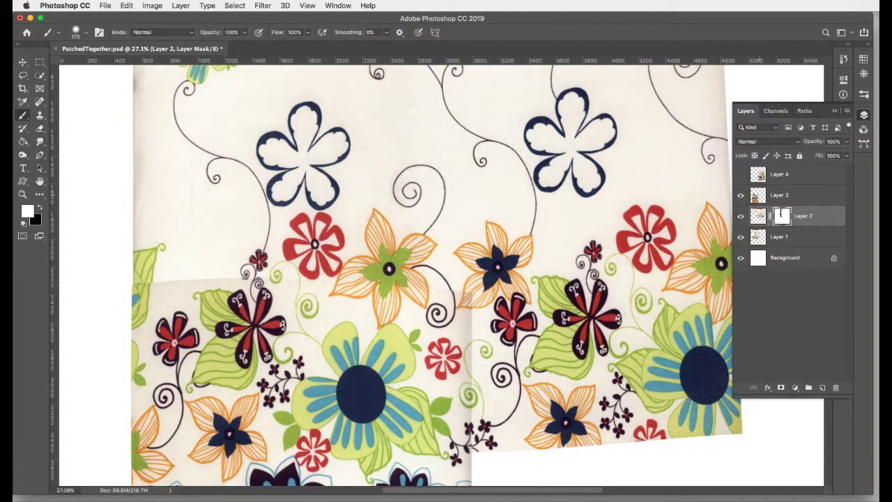
pyautogui.click(774, 196)
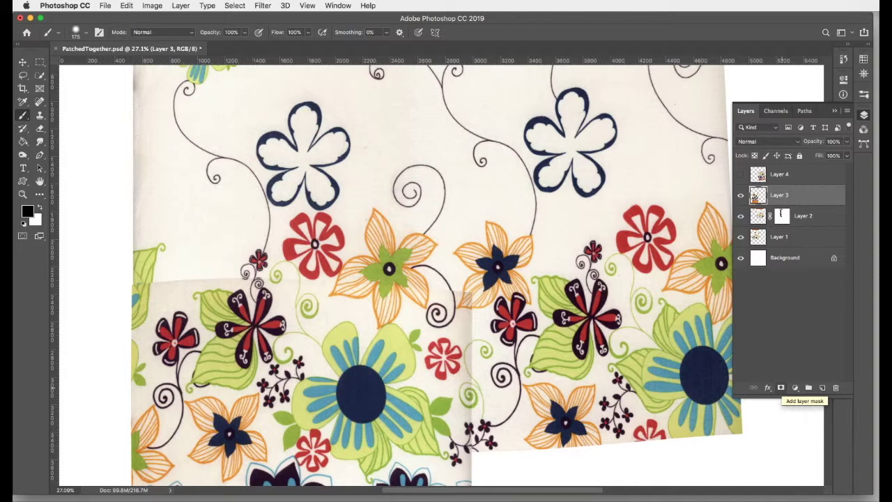
pyautogui.click(781, 388)
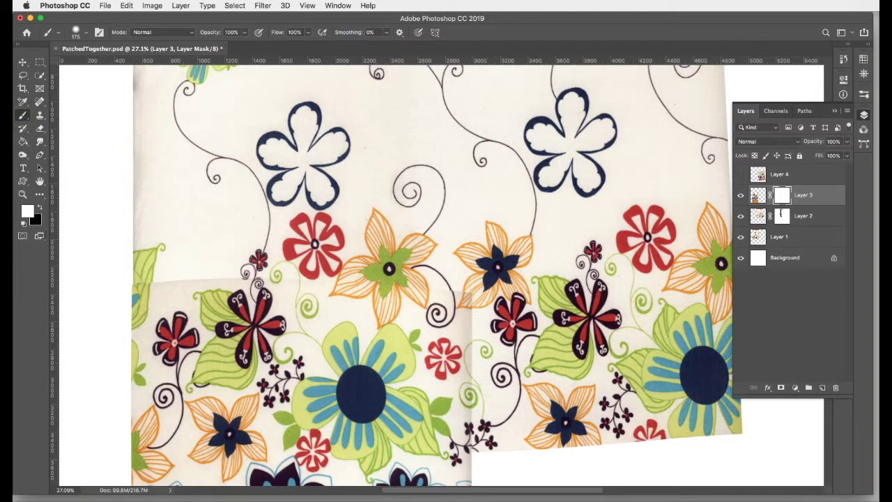
pyautogui.press('x')
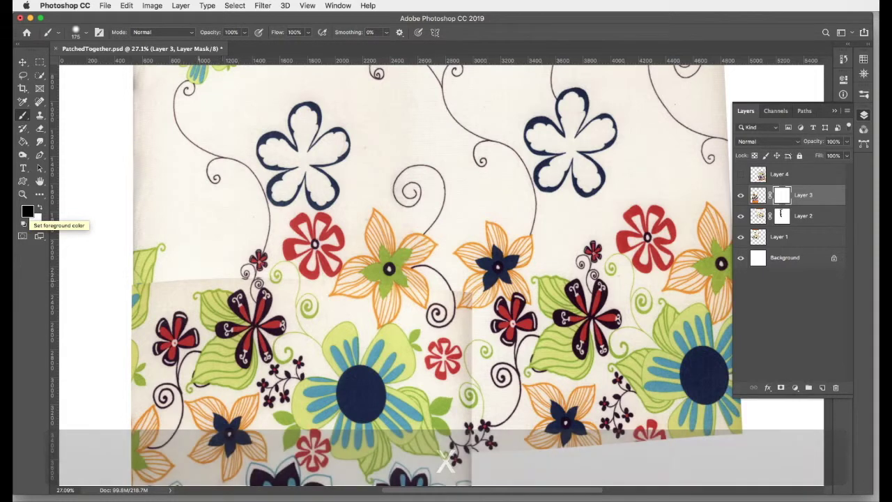
pyautogui.moveTo(164, 283)
pyautogui.mouseDown()
pyautogui.moveTo(157, 322)
pyautogui.moveTo(179, 317)
pyautogui.moveTo(185, 328)
pyautogui.moveTo(198, 286)
pyautogui.moveTo(364, 295)
pyautogui.mouseUp()
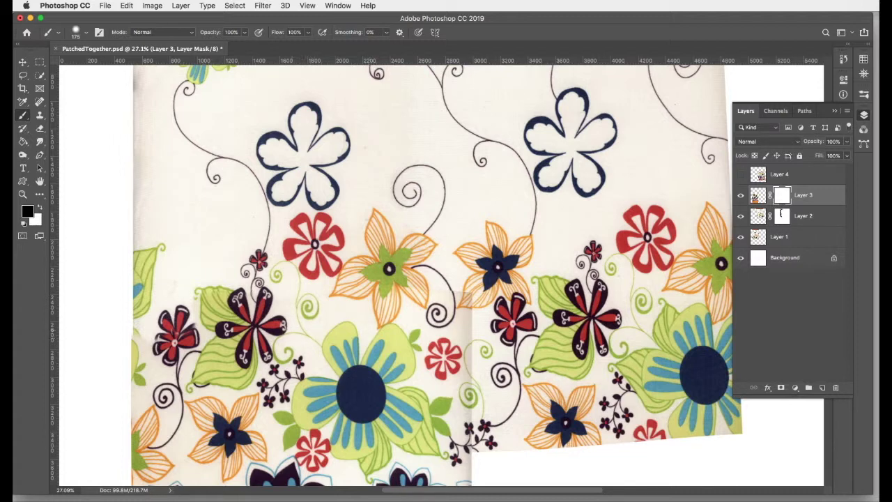
# Step: Paint black on Layer 3's mask along the top seam, the flower's leaves and the navy star
pyautogui.moveTo(275, 340)
pyautogui.mouseDown()
pyautogui.moveTo(248, 336)
pyautogui.moveTo(219, 296)
pyautogui.moveTo(164, 341)
pyautogui.moveTo(166, 359)
pyautogui.moveTo(191, 340)
pyautogui.moveTo(185, 383)
pyautogui.moveTo(216, 383)
pyautogui.moveTo(188, 411)
pyautogui.moveTo(244, 403)
pyautogui.moveTo(257, 410)
pyautogui.moveTo(188, 433)
pyautogui.moveTo(164, 408)
pyautogui.moveTo(195, 456)
pyautogui.moveTo(146, 407)
pyautogui.moveTo(154, 401)
pyautogui.mouseUp()
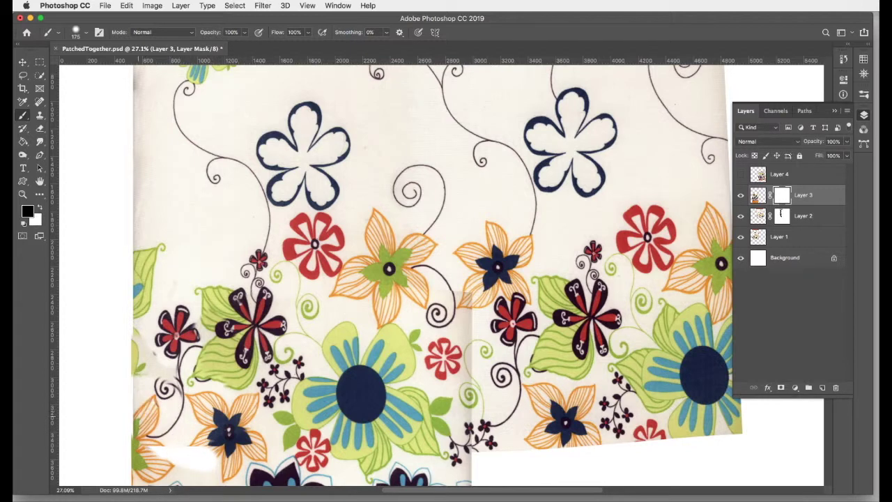
pyautogui.moveTo(209, 441); pyautogui.dragTo(234, 437)
pyautogui.moveTo(233, 387)
pyautogui.mouseDown()
pyautogui.moveTo(212, 363)
pyautogui.moveTo(244, 382)
pyautogui.moveTo(167, 373)
pyautogui.moveTo(137, 340)
pyautogui.mouseUp()
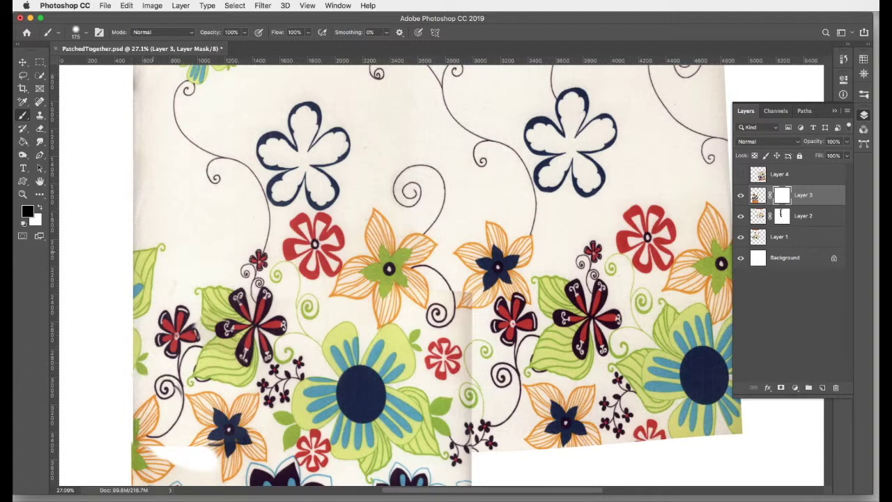
pyautogui.moveTo(220, 443)
pyautogui.mouseDown()
pyautogui.moveTo(223, 432)
pyautogui.moveTo(258, 449)
pyautogui.moveTo(209, 436)
pyautogui.moveTo(211, 422)
pyautogui.mouseUp()
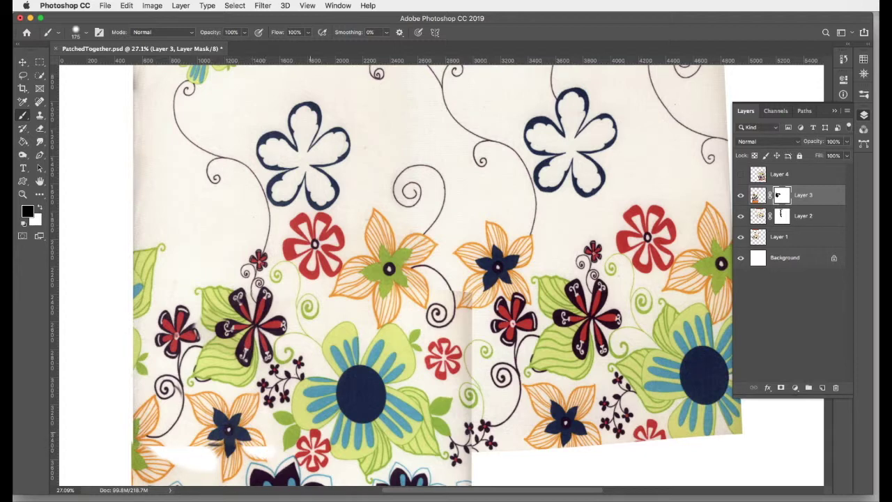
pyautogui.scroll(-5, 437, 274)
pyautogui.hscroll(-1, 438, 274)
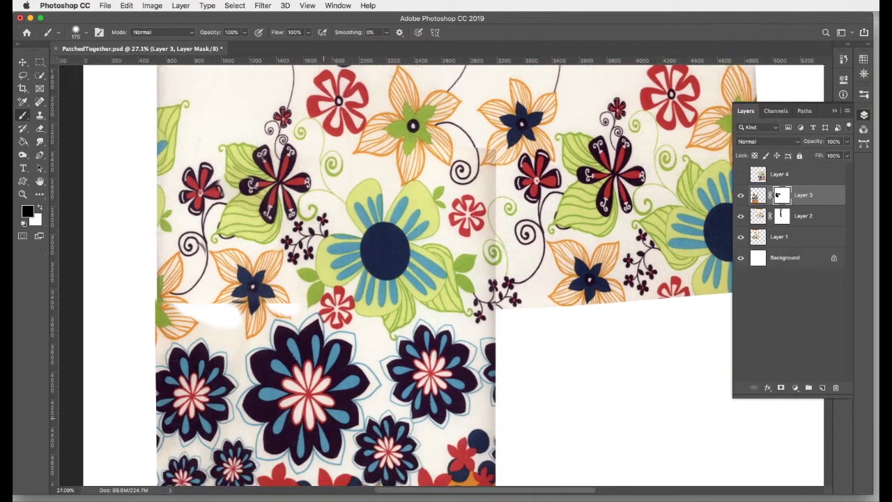
# Step: Paint white on Layer 3's mask to restore the patch near the navy star, spiral and red flower
pyautogui.scroll(-1, 437, 274)
pyautogui.hscroll(-1, 438, 274)
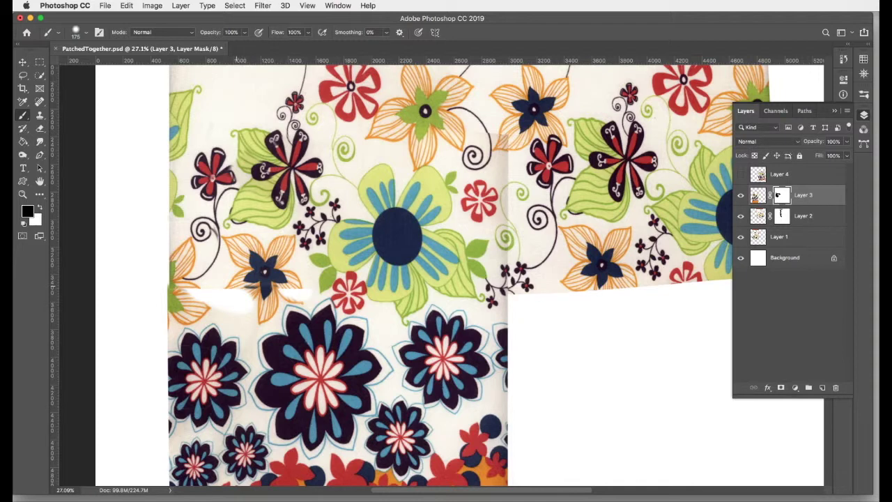
pyautogui.press('x')
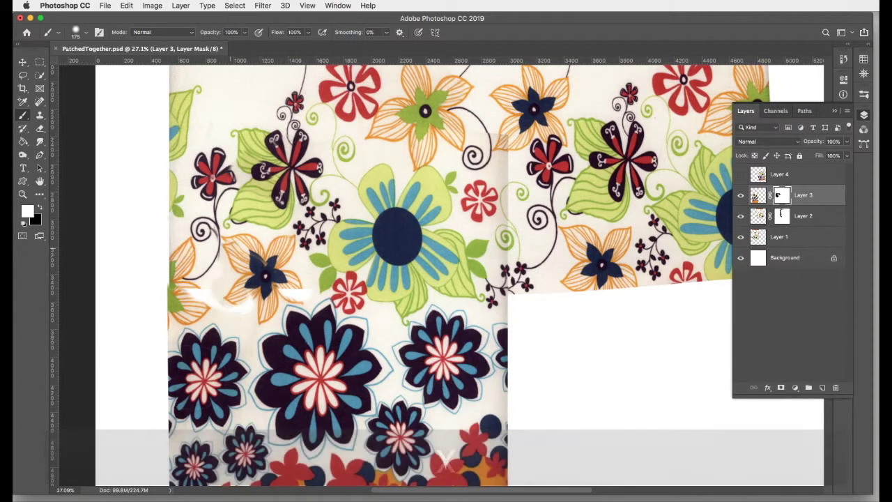
pyautogui.moveTo(258, 248)
pyautogui.mouseDown()
pyautogui.moveTo(303, 248)
pyautogui.moveTo(290, 279)
pyautogui.moveTo(293, 299)
pyautogui.moveTo(198, 252)
pyautogui.moveTo(176, 265)
pyautogui.moveTo(197, 276)
pyautogui.moveTo(196, 298)
pyautogui.moveTo(243, 304)
pyautogui.mouseUp()
pyautogui.moveTo(213, 270); pyautogui.dragTo(212, 274)
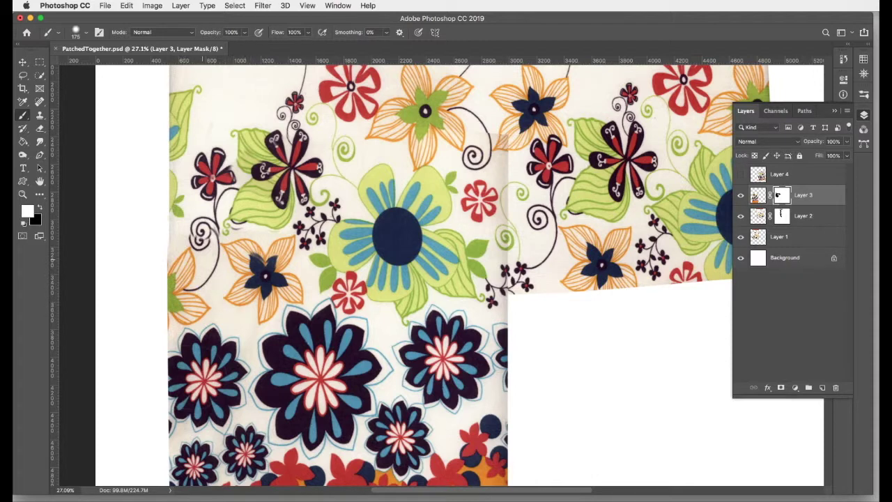
pyautogui.moveTo(199, 230)
pyautogui.mouseDown()
pyautogui.moveTo(283, 219)
pyautogui.moveTo(272, 199)
pyautogui.moveTo(218, 197)
pyautogui.moveTo(223, 172)
pyautogui.moveTo(218, 158)
pyautogui.moveTo(203, 156)
pyautogui.moveTo(205, 211)
pyautogui.mouseUp()
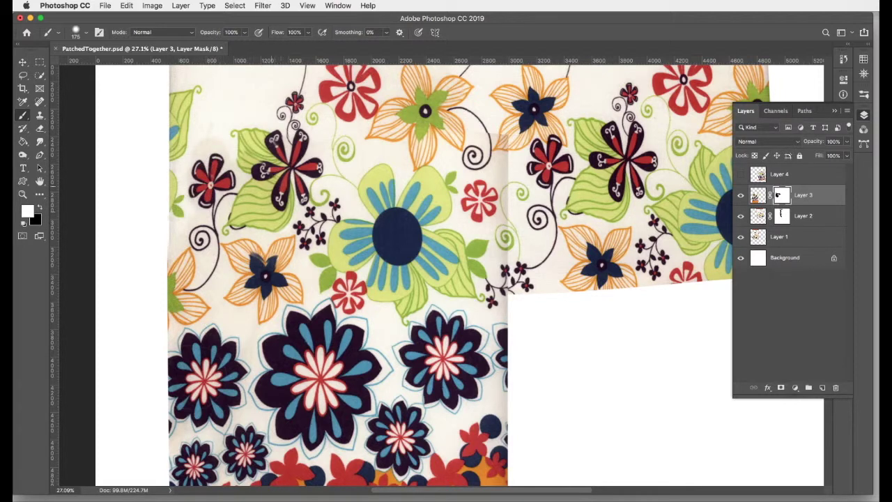
pyautogui.moveTo(270, 171)
pyautogui.mouseDown()
pyautogui.moveTo(244, 153)
pyautogui.moveTo(233, 125)
pyautogui.mouseUp()
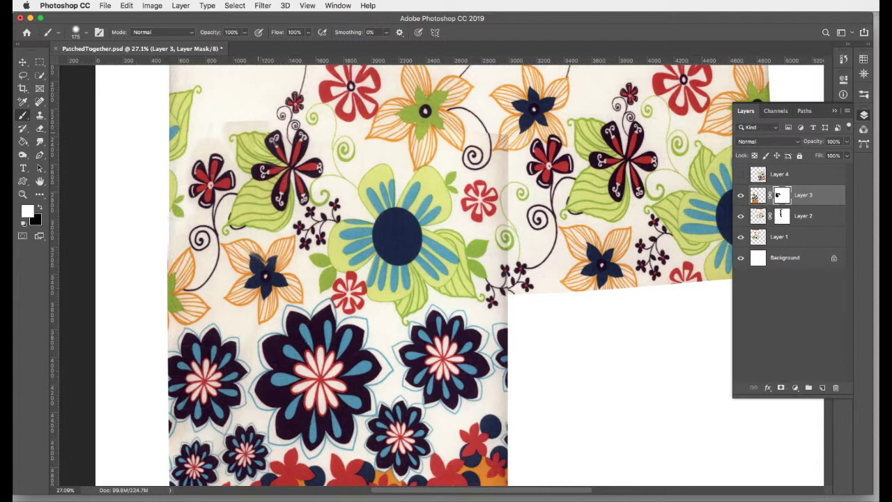
pyautogui.press('x')
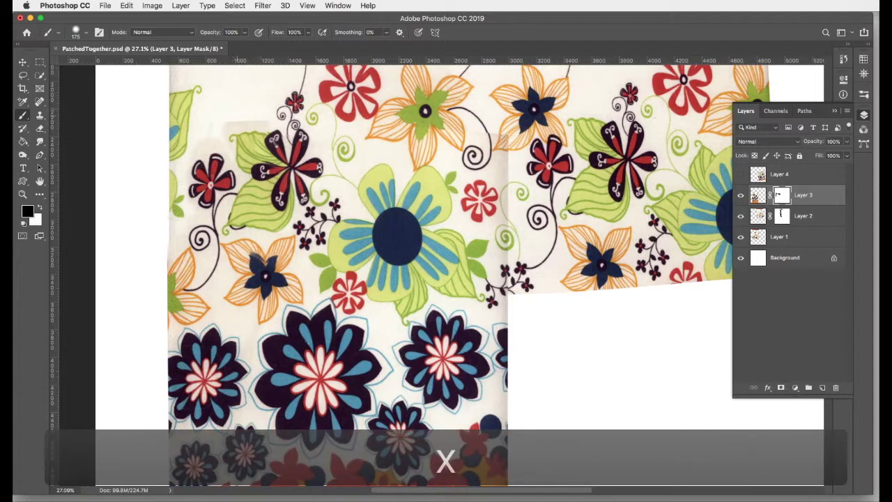
# Step: With a 90 px brush, paint black down the vertical seam between the upper tiles
pyautogui.press('[')
pyautogui.press('[')
pyautogui.press('[')
pyautogui.press('[')
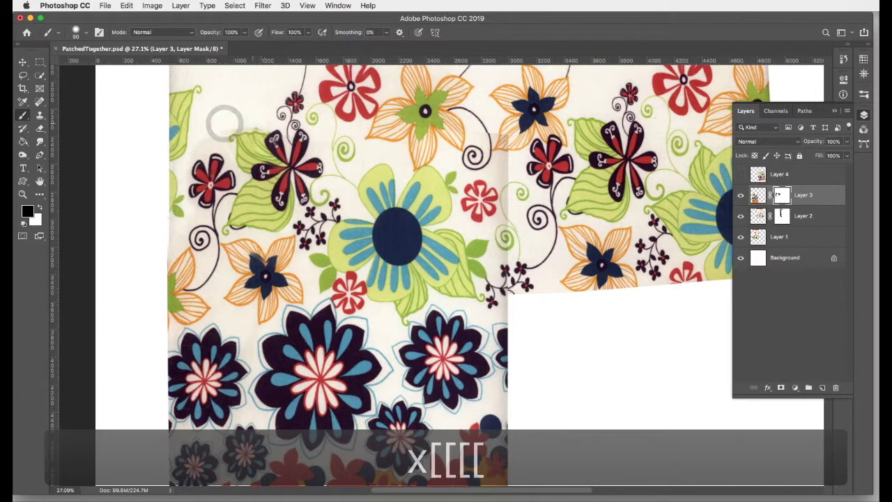
pyautogui.press('x')
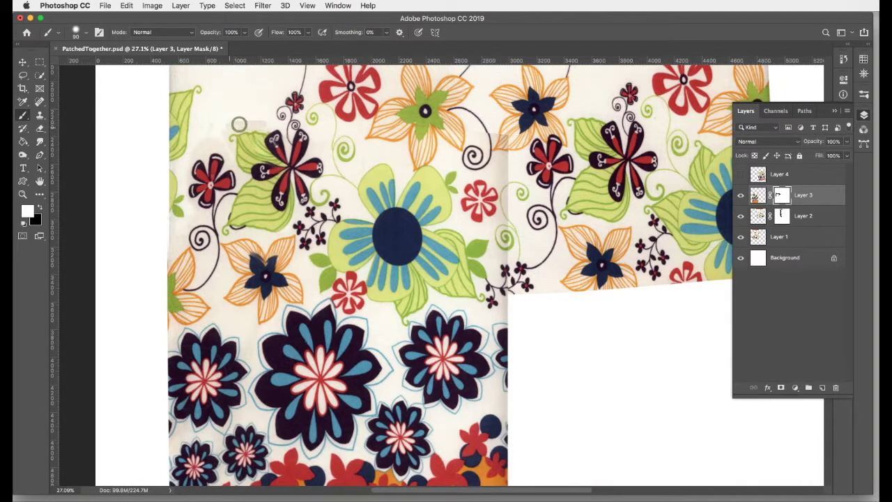
pyautogui.press('x')
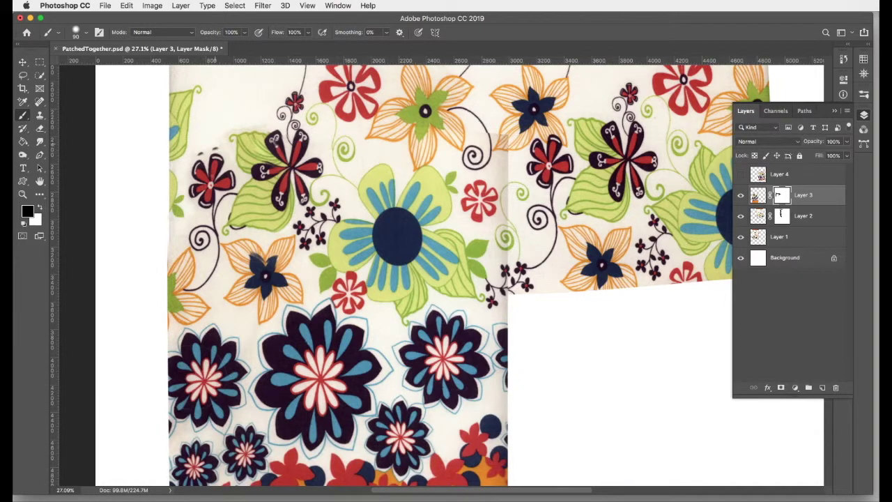
pyautogui.press('x')
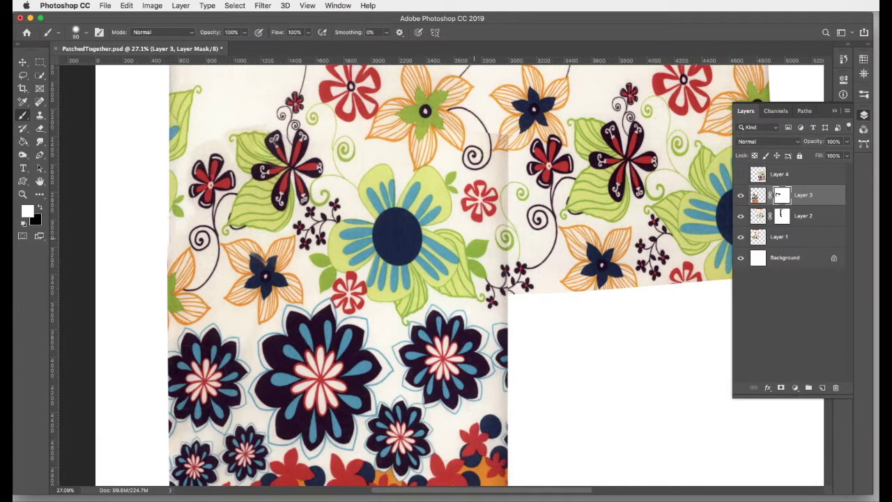
pyautogui.click(500, 135)
pyautogui.press('x')
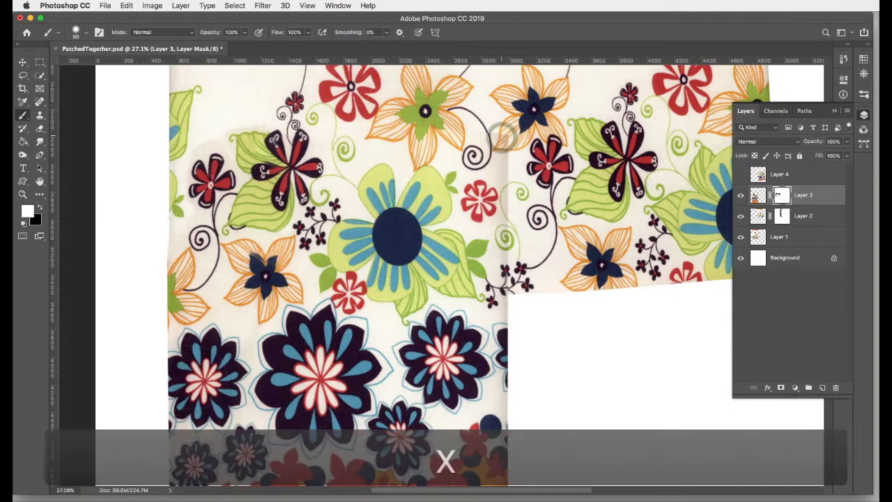
pyautogui.click(500, 134)
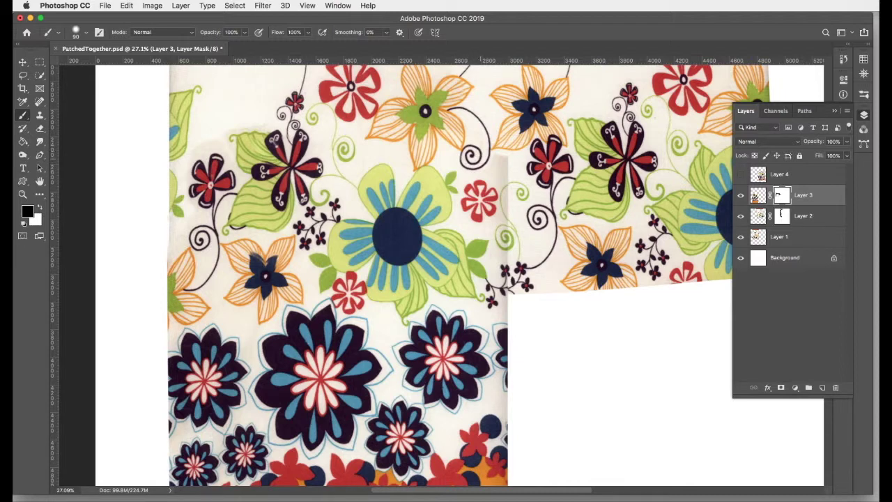
pyautogui.moveTo(497, 154); pyautogui.dragTo(505, 260)
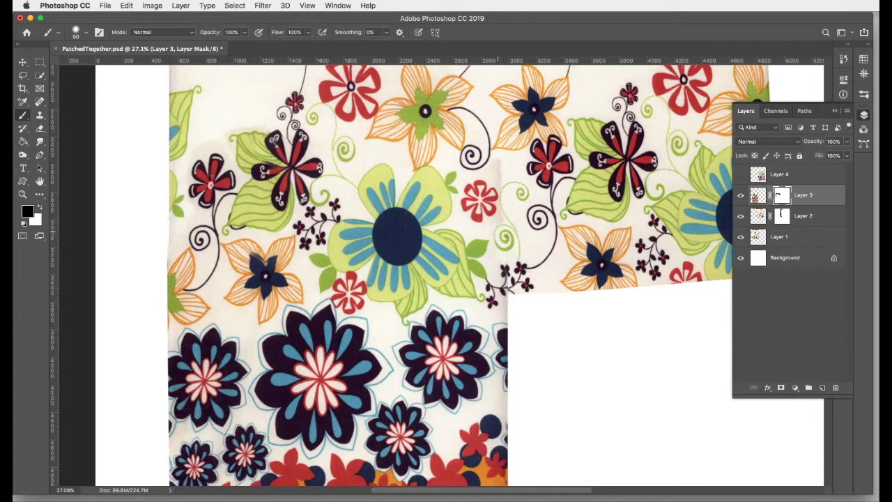
pyautogui.moveTo(499, 212); pyautogui.dragTo(499, 221)
pyautogui.press(']')
pyautogui.press(']')
pyautogui.press(']')
pyautogui.press(']')
pyautogui.press(']')
pyautogui.press(']')
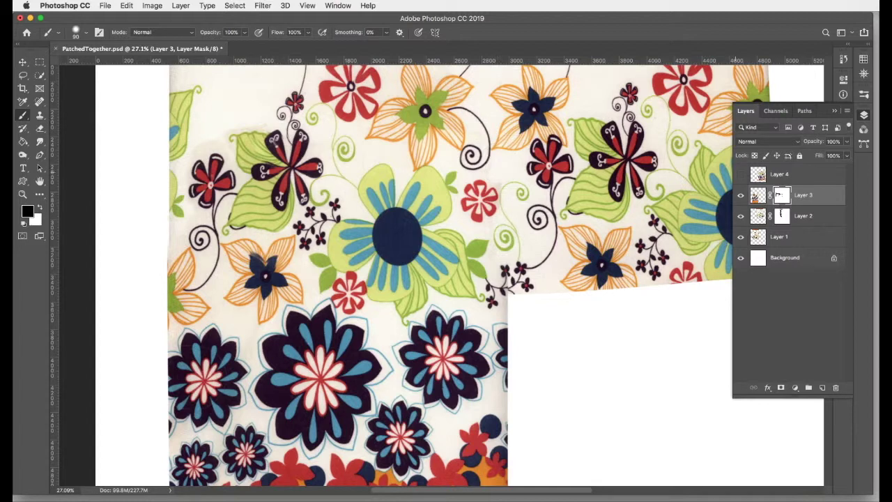
# Step: Turn on Layer 4's visibility so the fourth floral tile fills the lower-right area
pyautogui.click(740, 174)
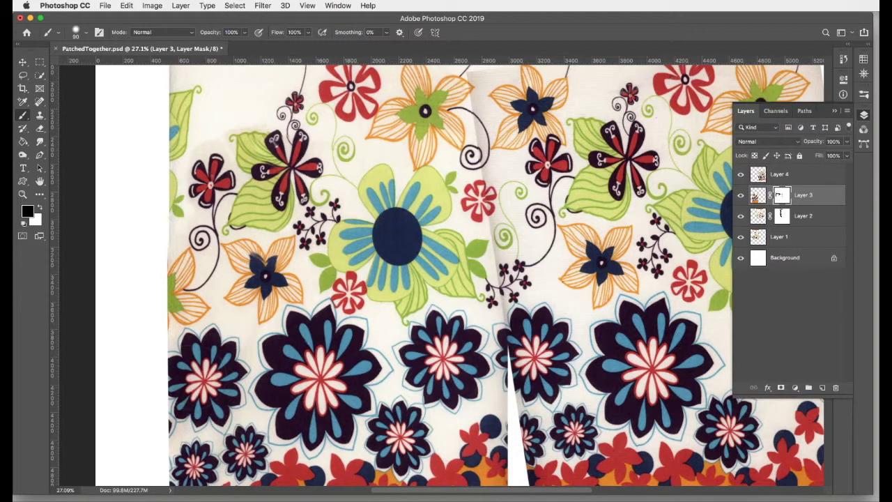
pyautogui.scroll(-3, 437, 276)
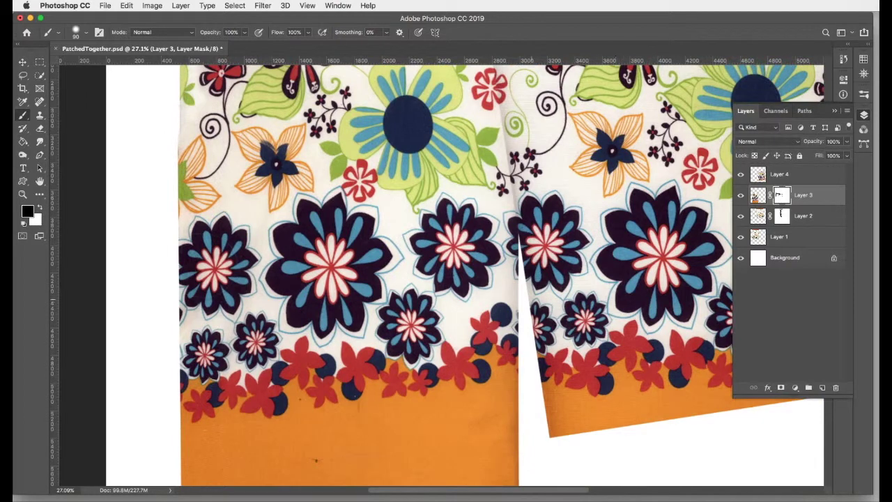